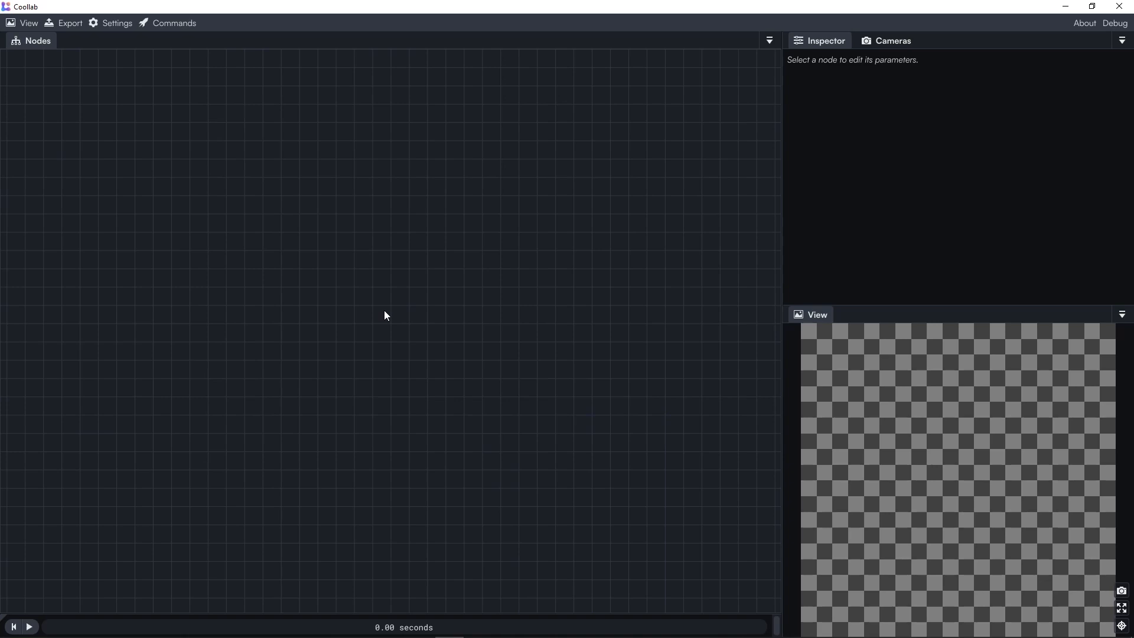
Step: Add a Disk shape node and move it to the far left of the node graph
right_click(384, 314)
type("disk")
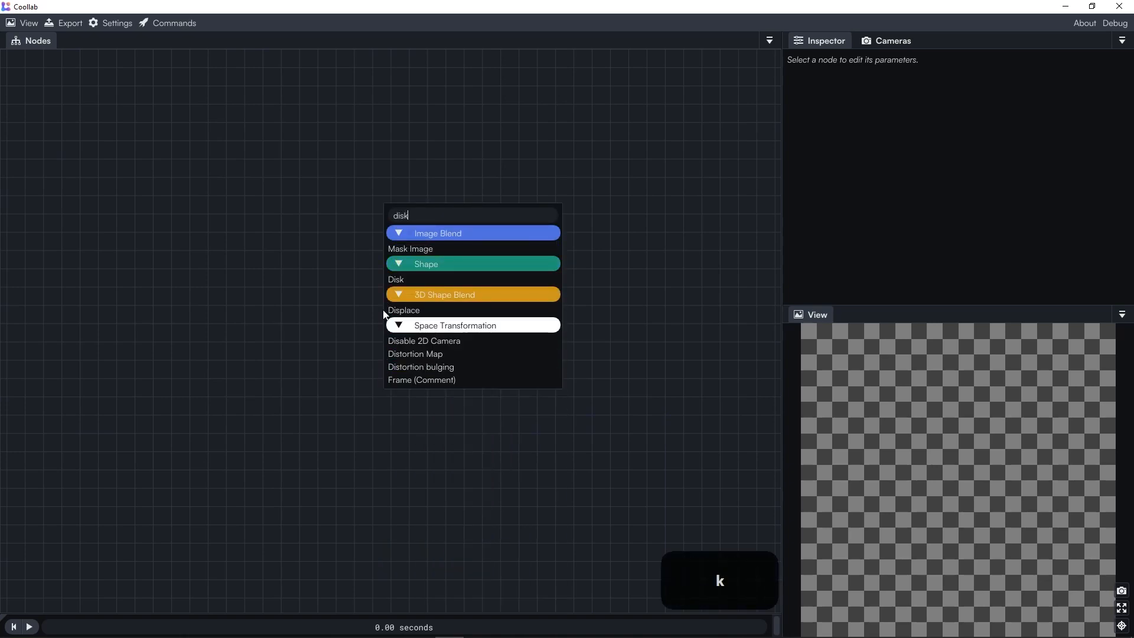
left_click(391, 280)
left_click_drag(422, 317, 93, 311)
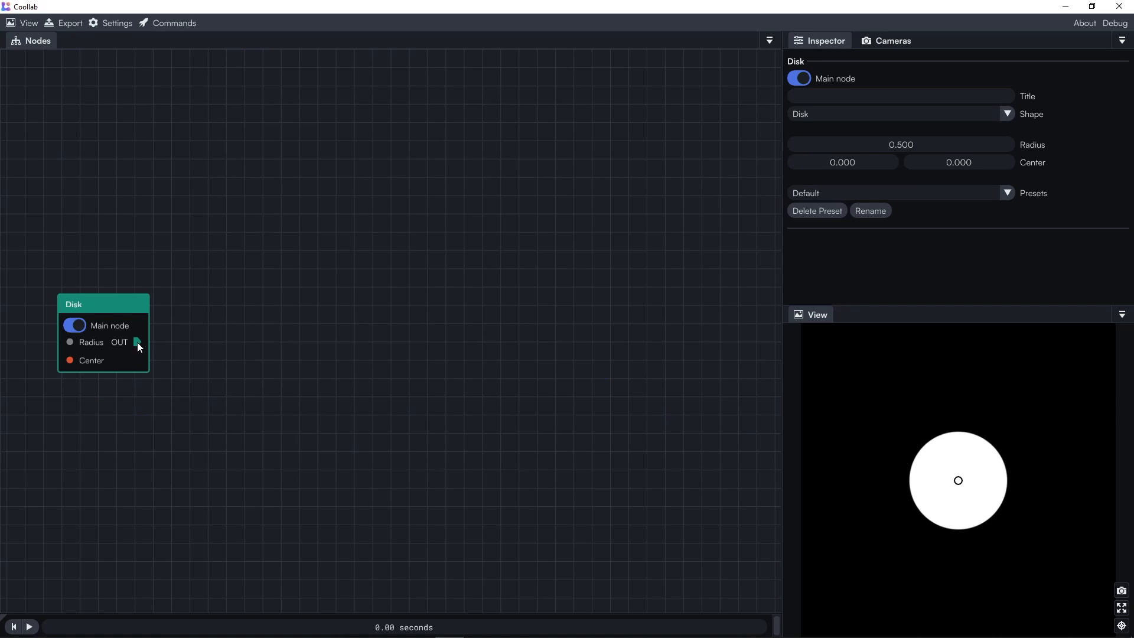
Step: Add a Grid node fed by the Disk's output and place it above and right of the Disk
left_click_drag(137, 342, 197, 228)
type("grid")
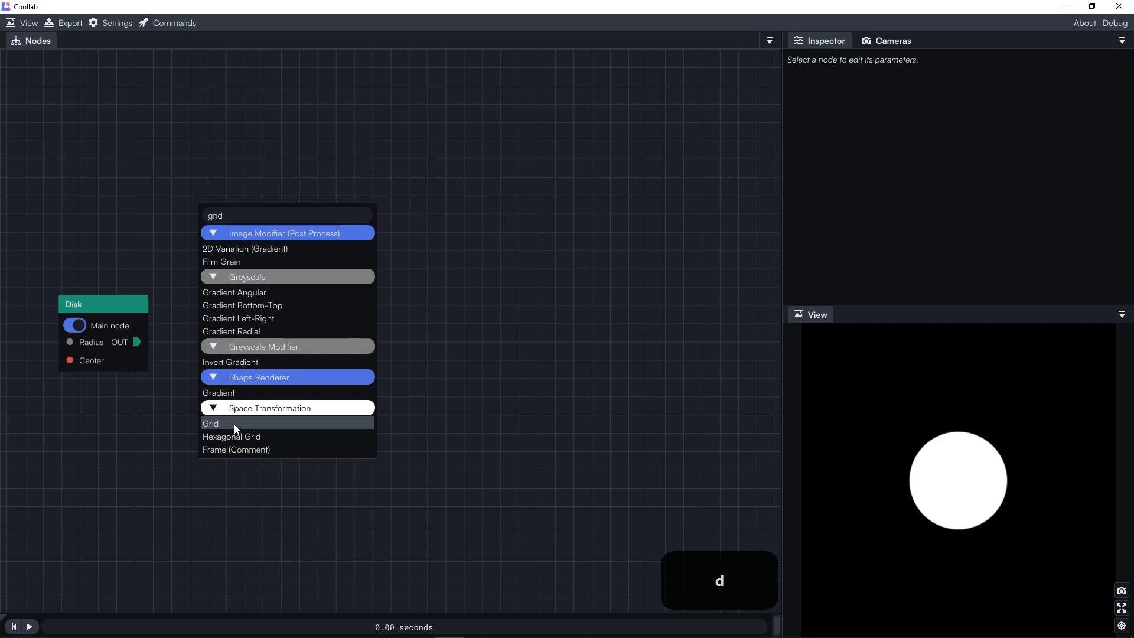
left_click(234, 424)
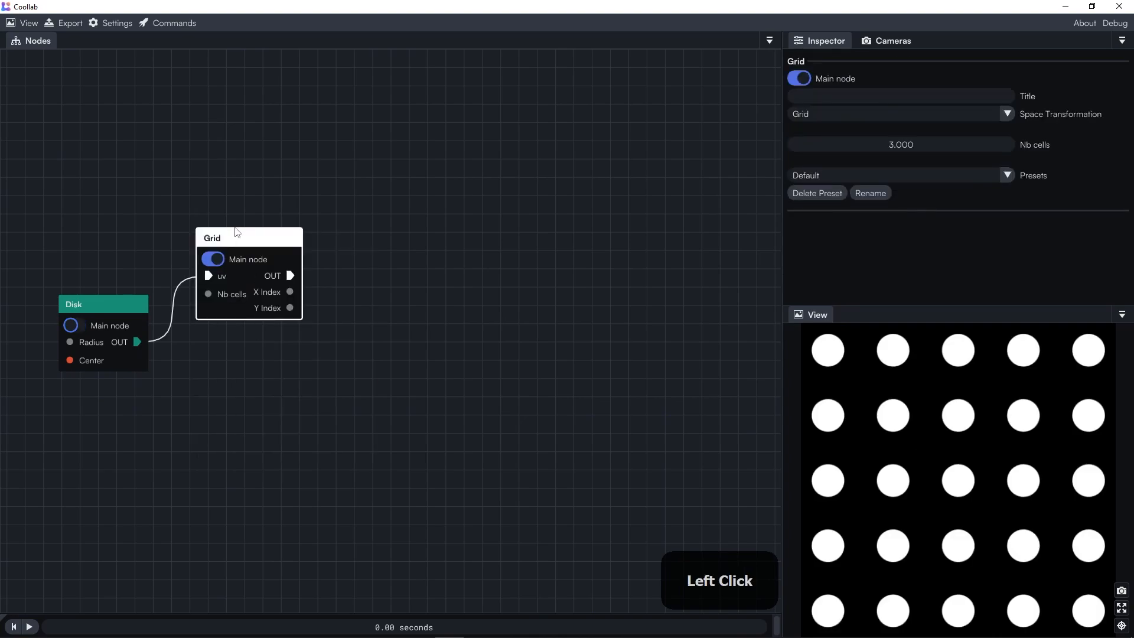
left_click_drag(257, 247, 245, 224)
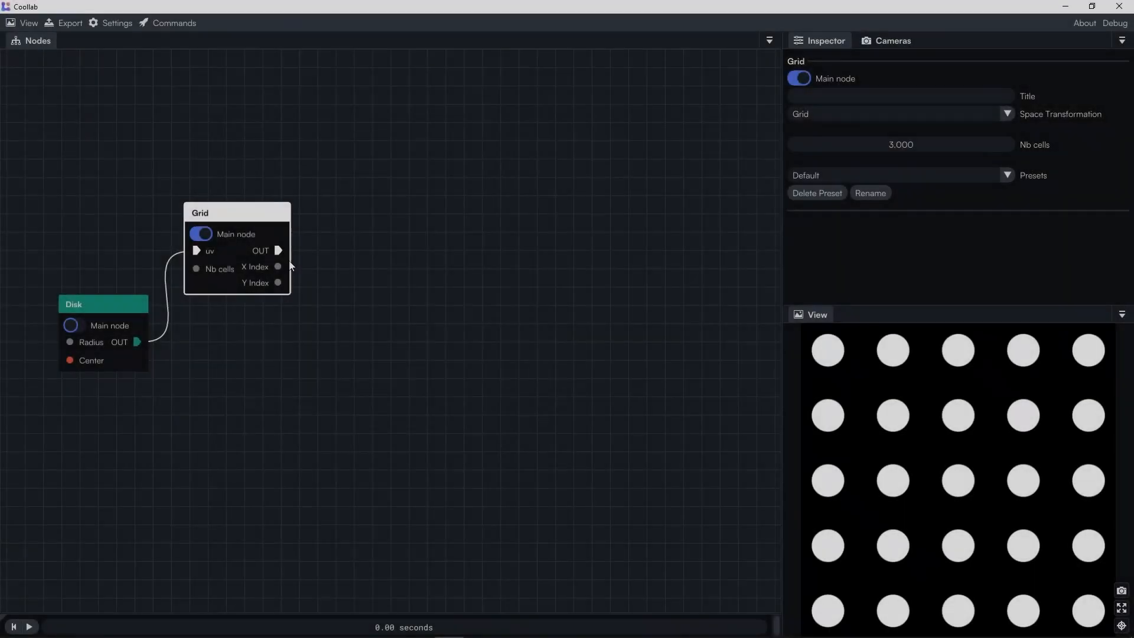
Step: Add a Mirror Repeat in Circle node fed by the Grid's output and place it beside the Grid
left_click_drag(278, 252, 347, 197)
type("mirro")
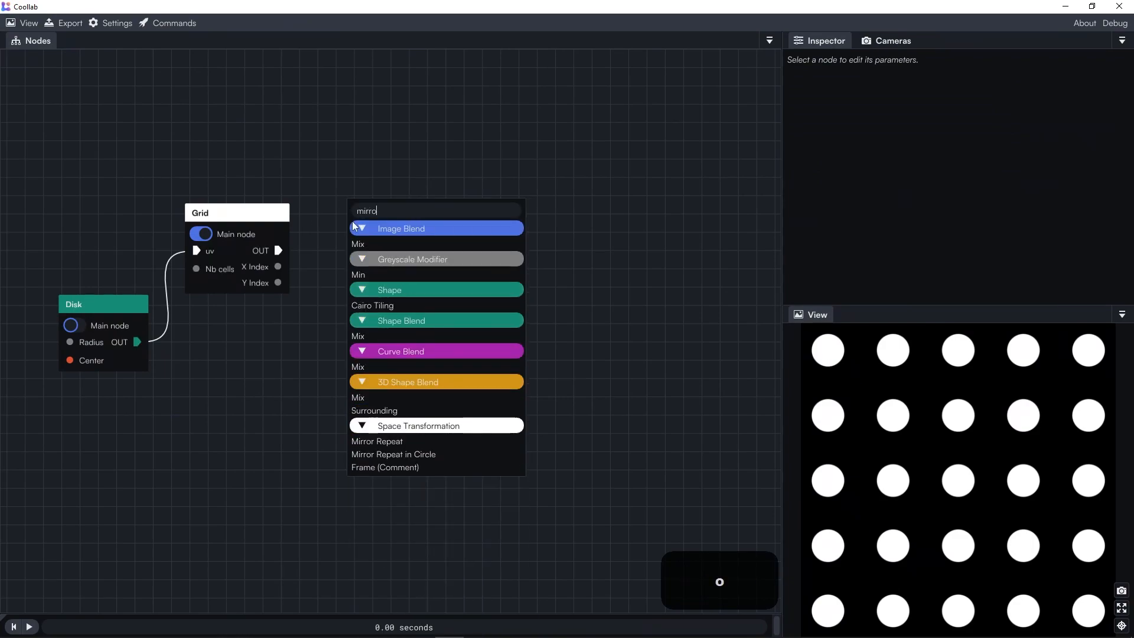
left_click(384, 455)
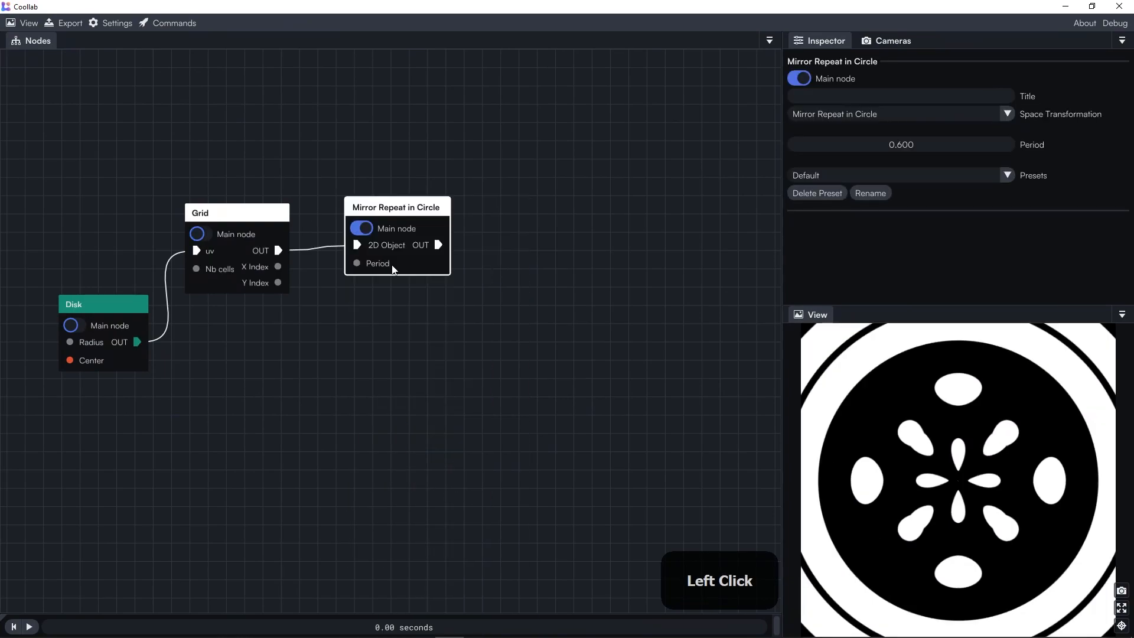
left_click_drag(396, 209, 380, 234)
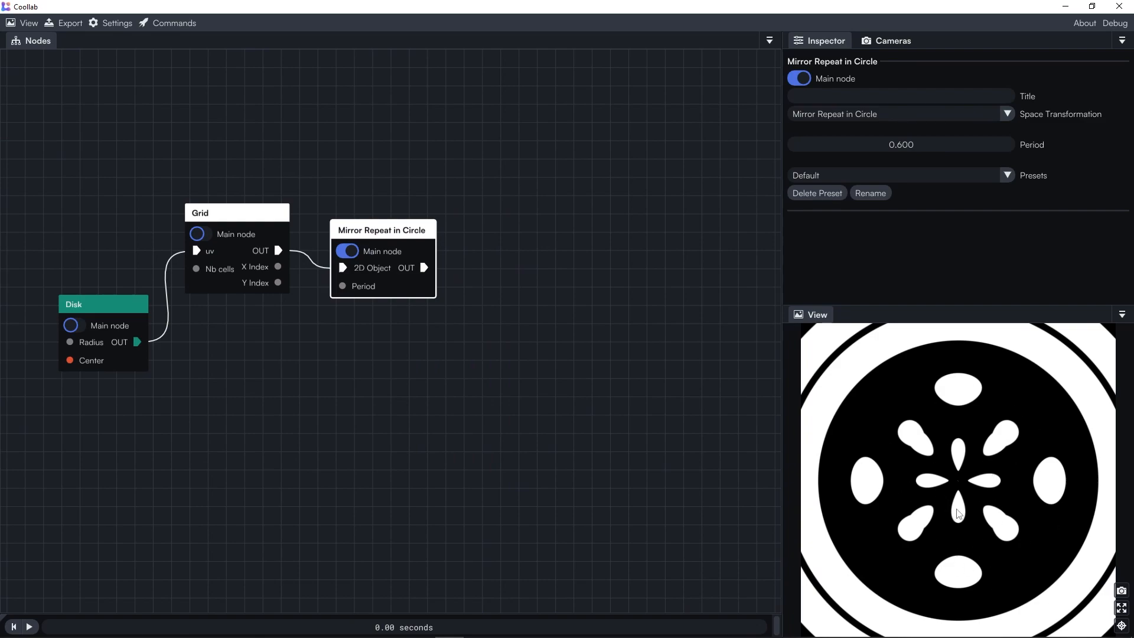
Step: Try out different Period values on the Mirror Repeat in Circle node, such as 0.036 and -0.292
left_click(904, 147)
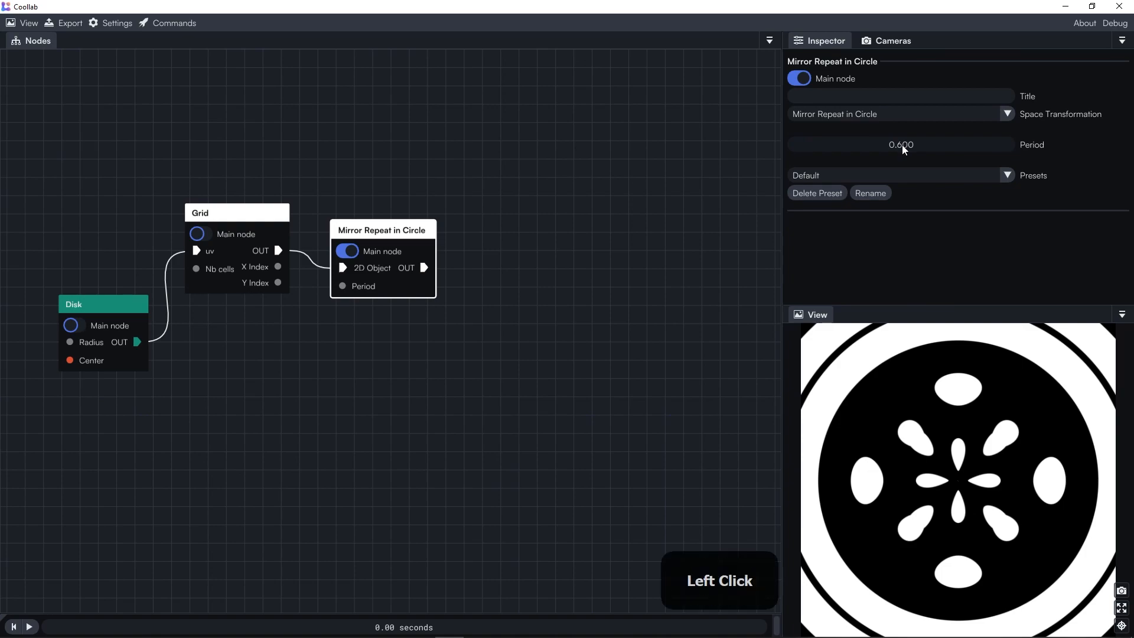
left_click_drag(903, 148, 835, 149)
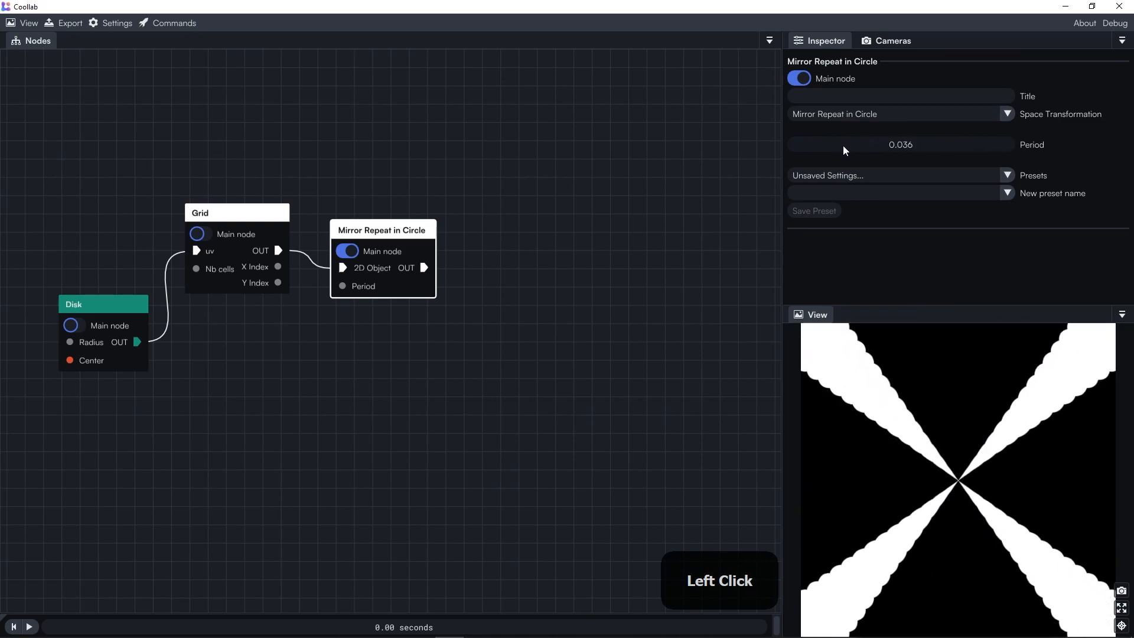
left_click_drag(915, 156, 940, 114)
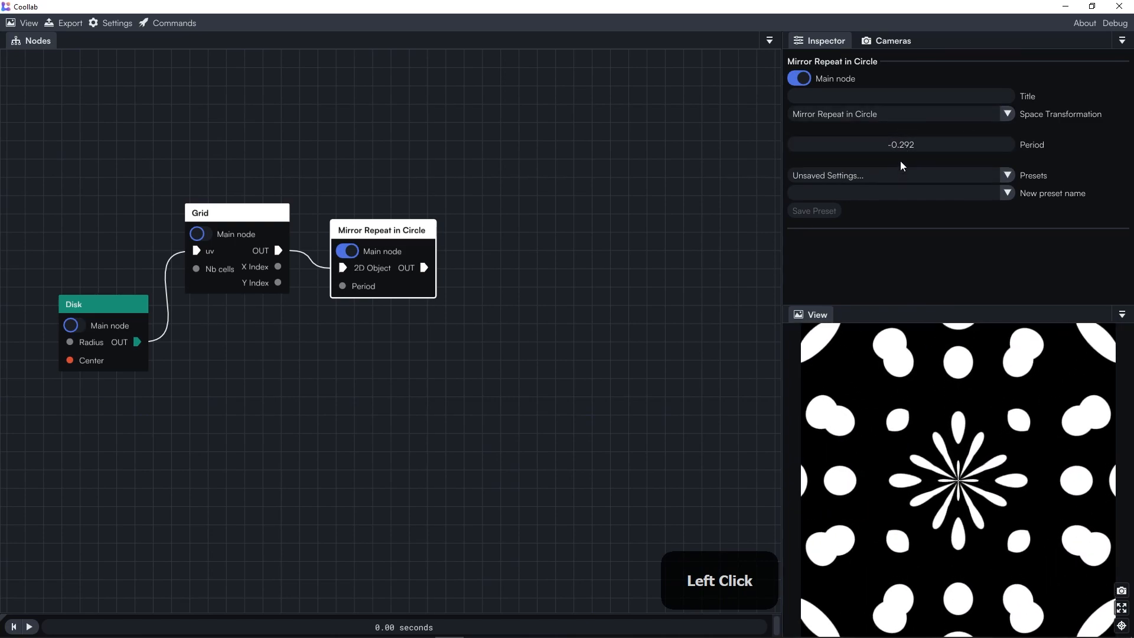
Step: Set the Period of the Mirror Repeat in Circle node to -1.350
left_click(904, 146)
type("-")
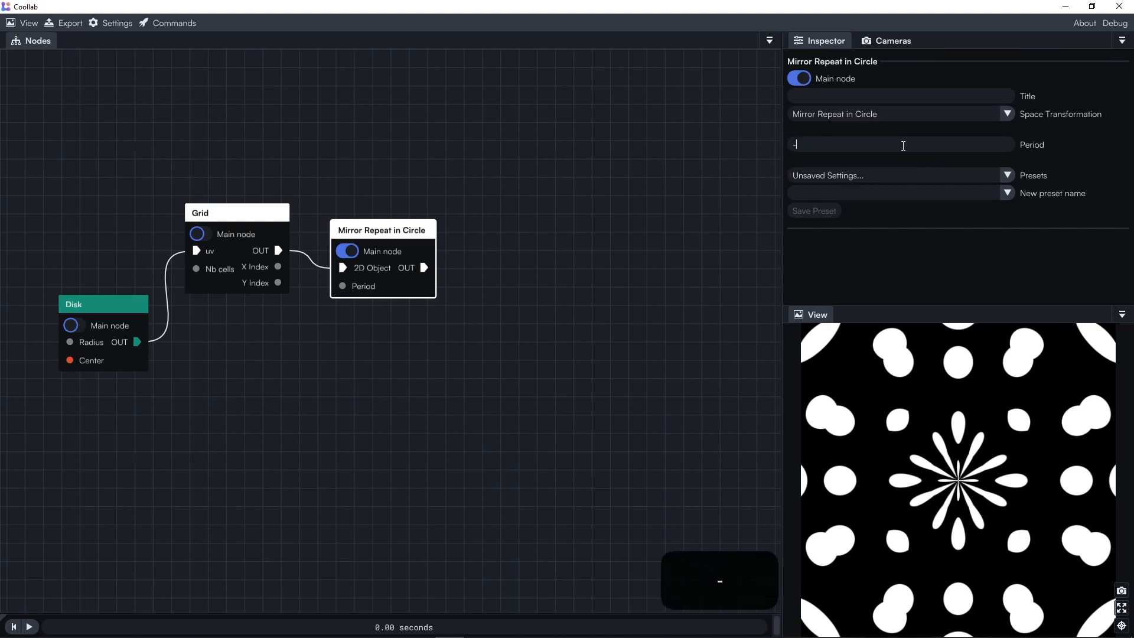
type("1.350")
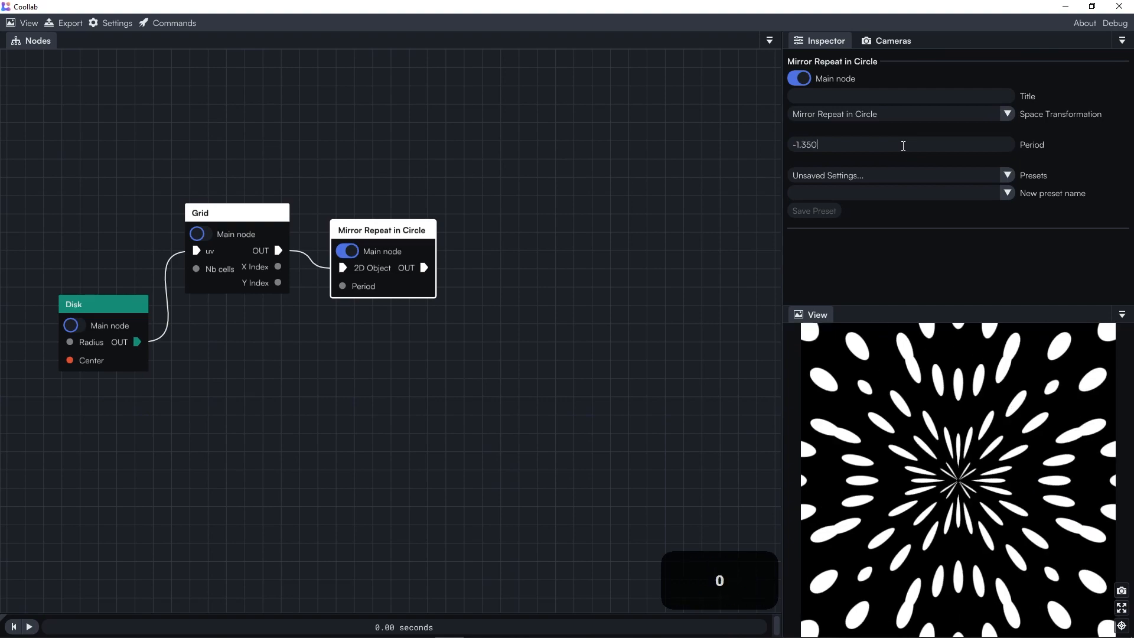
key("Return")
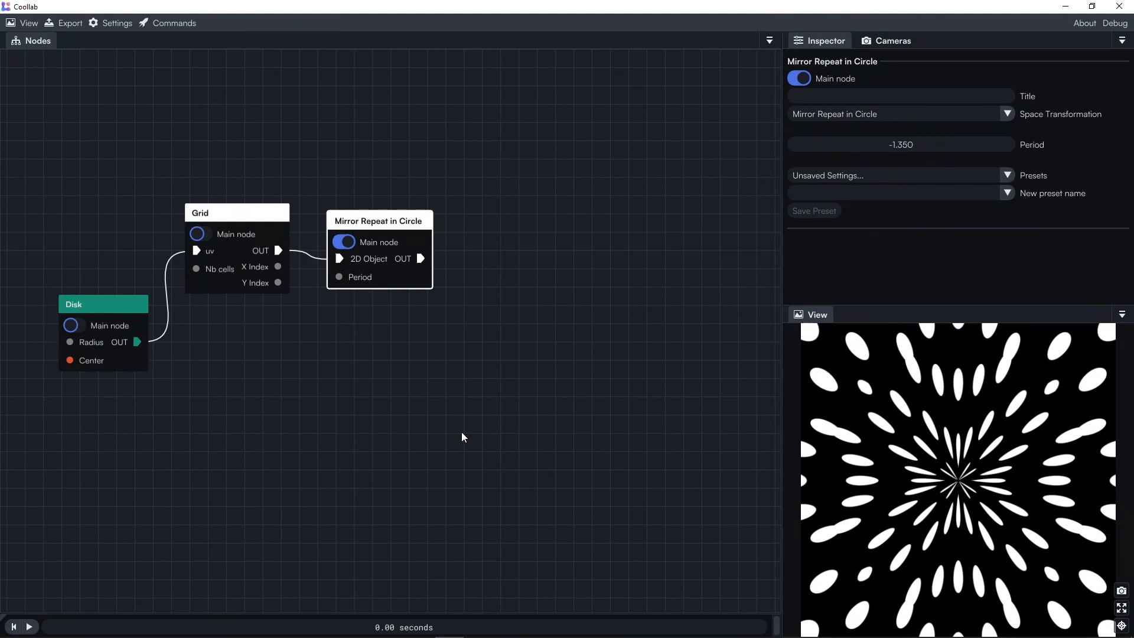
Step: Add a Kaleidoscope node fed by the Mirror Repeat in Circle output and set its Splits to 6
left_click_drag(421, 258, 467, 345)
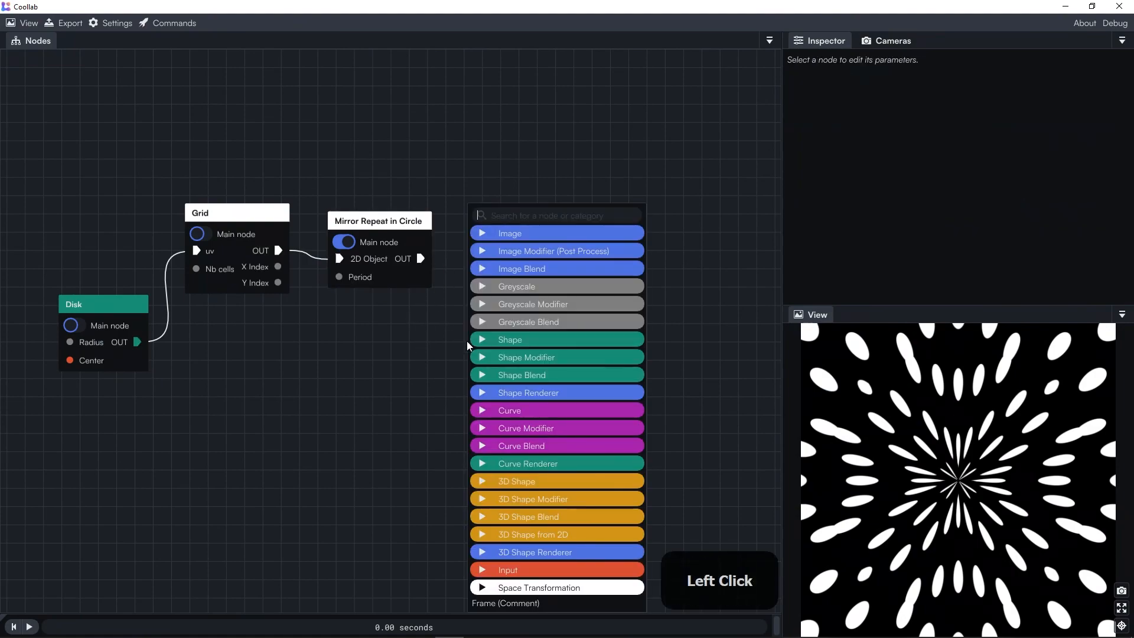
type("kla")
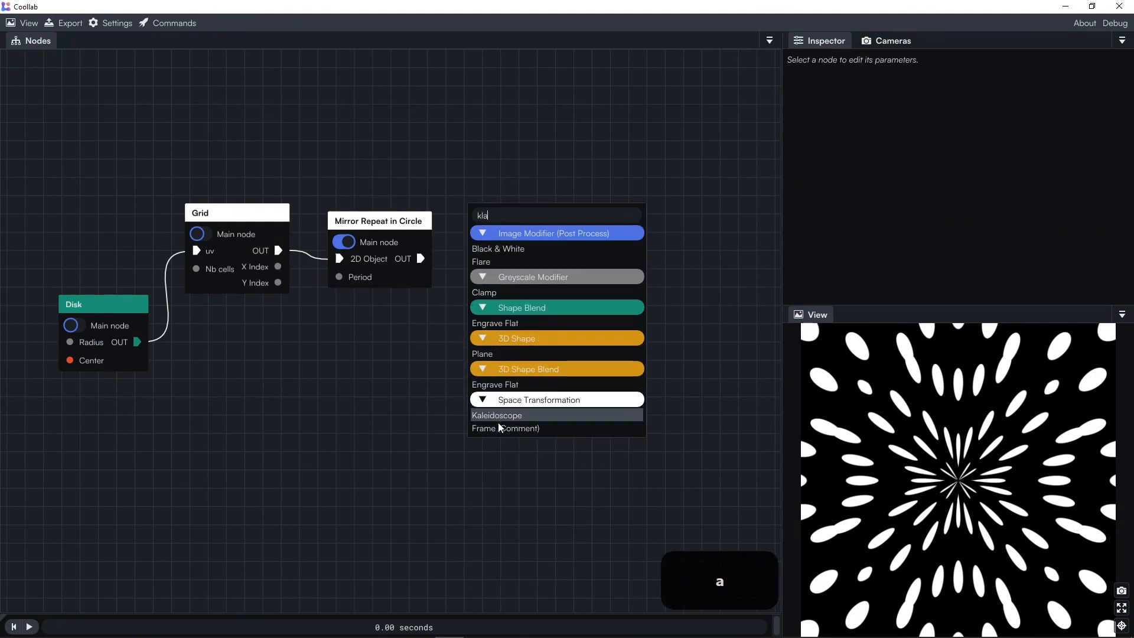
left_click(506, 418)
left_click_drag(513, 349, 477, 340)
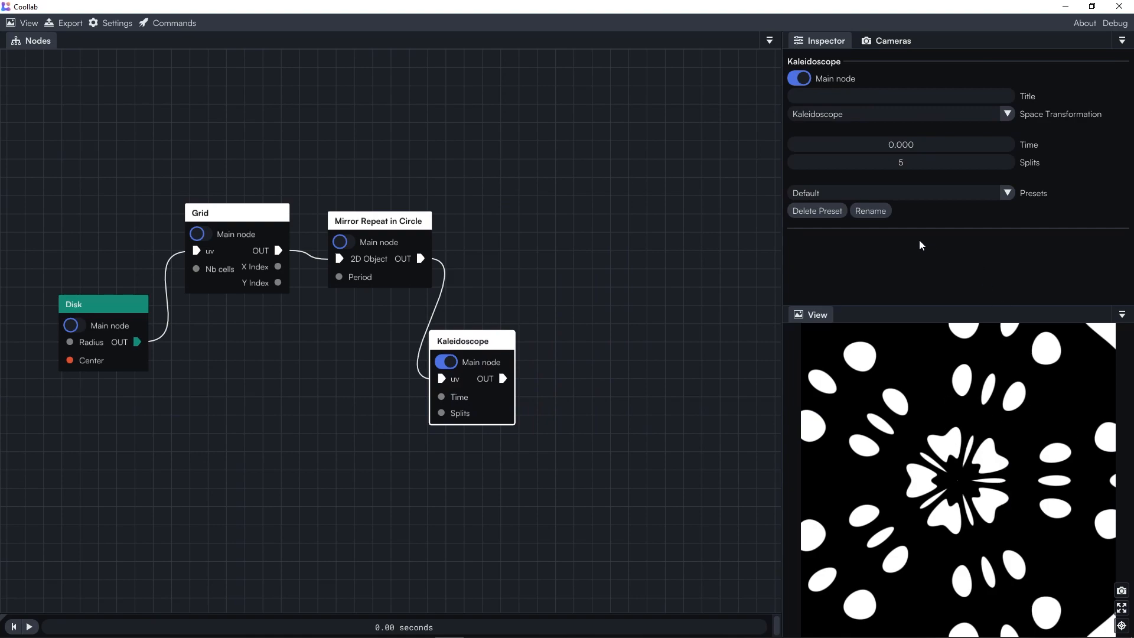
mouse_move(896, 164)
left_mouse_down()
mouse_move(1010, 171)
mouse_move(896, 167)
mouse_move(912, 166)
left_mouse_up()
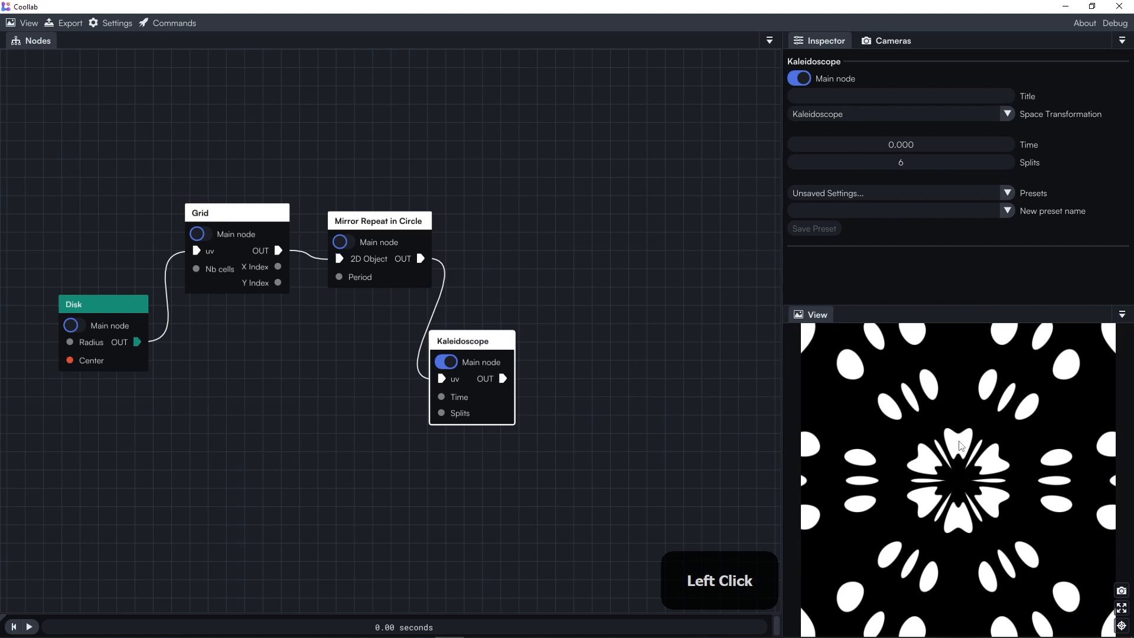
Step: Zoom and pan around the rendered pattern, and reset the 2D and 3D cameras
scroll(993, 400, "up", 1)
scroll(993, 400, "up", 5)
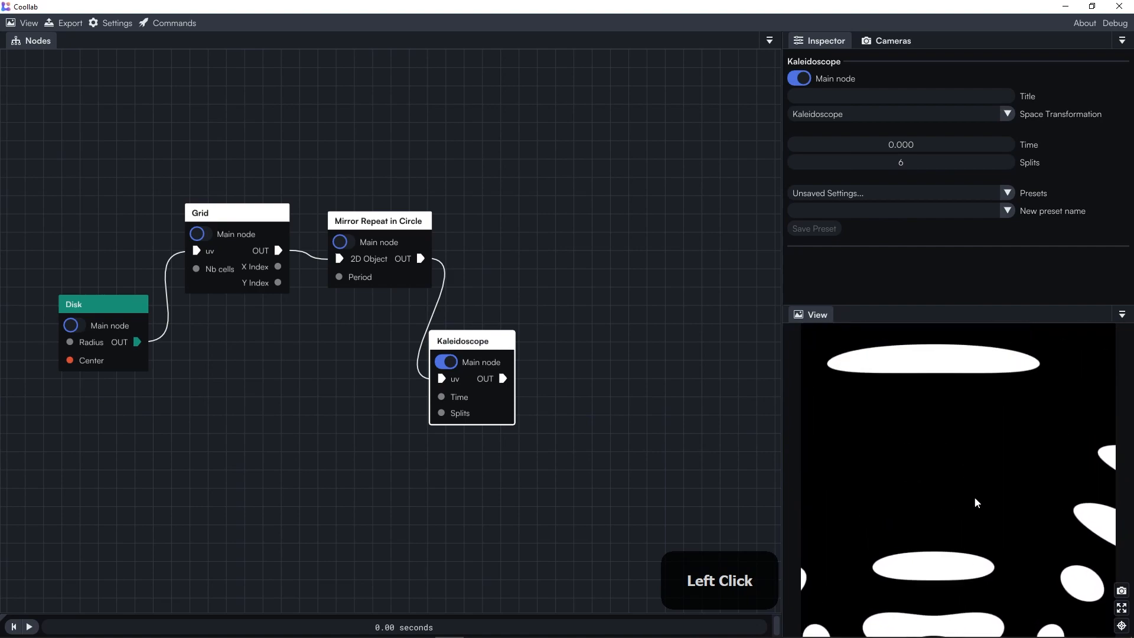
left_click_drag(934, 447, 1044, 491)
left_click_drag(915, 428, 1064, 455)
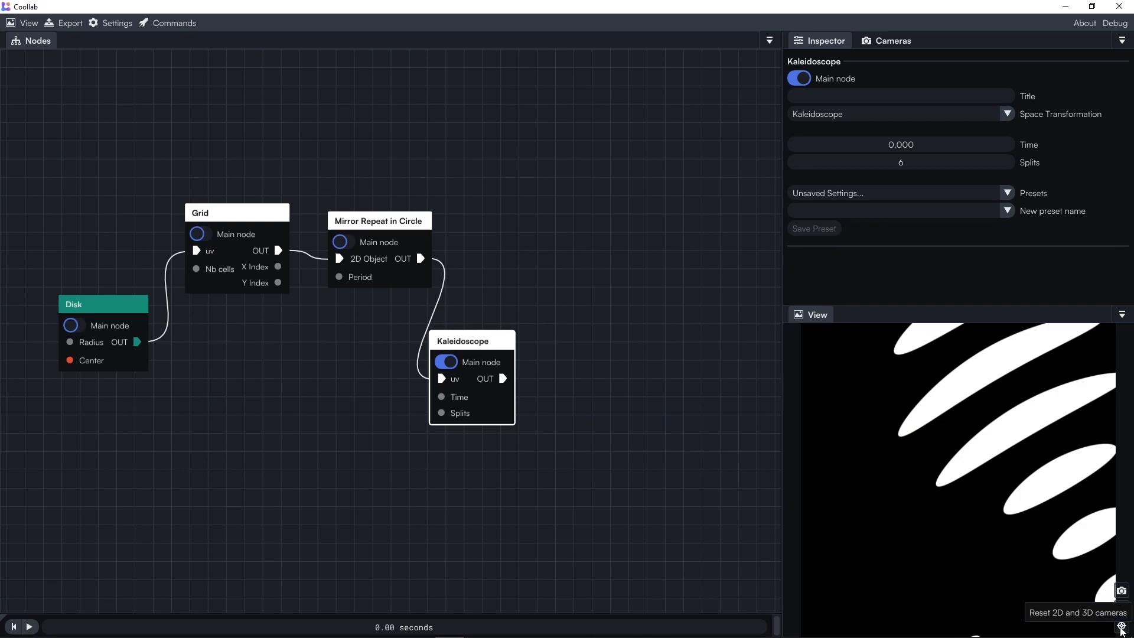
left_click(1121, 627)
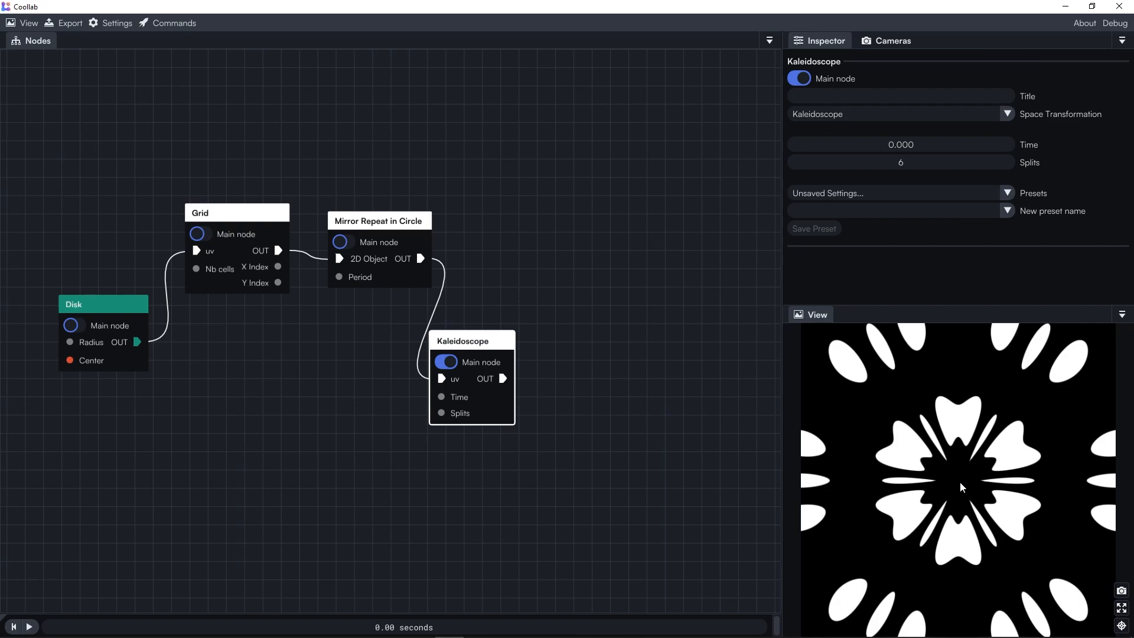
Step: Zoom the rendered image about its centre until the central flower fills the frame
key("alt")
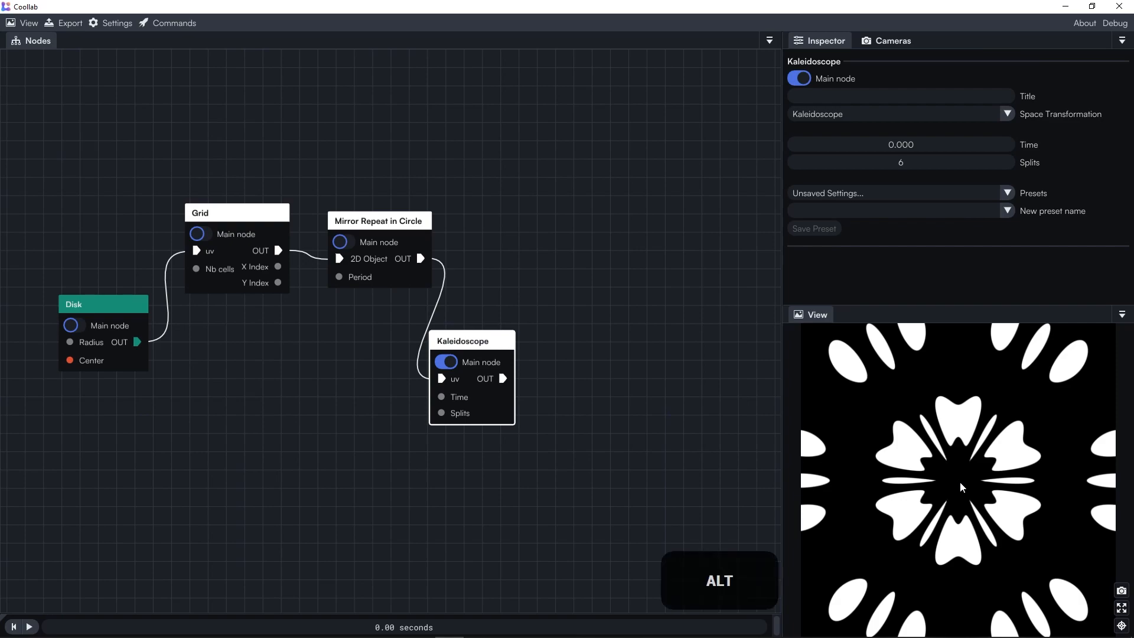
scroll(962, 487, "up", 3)
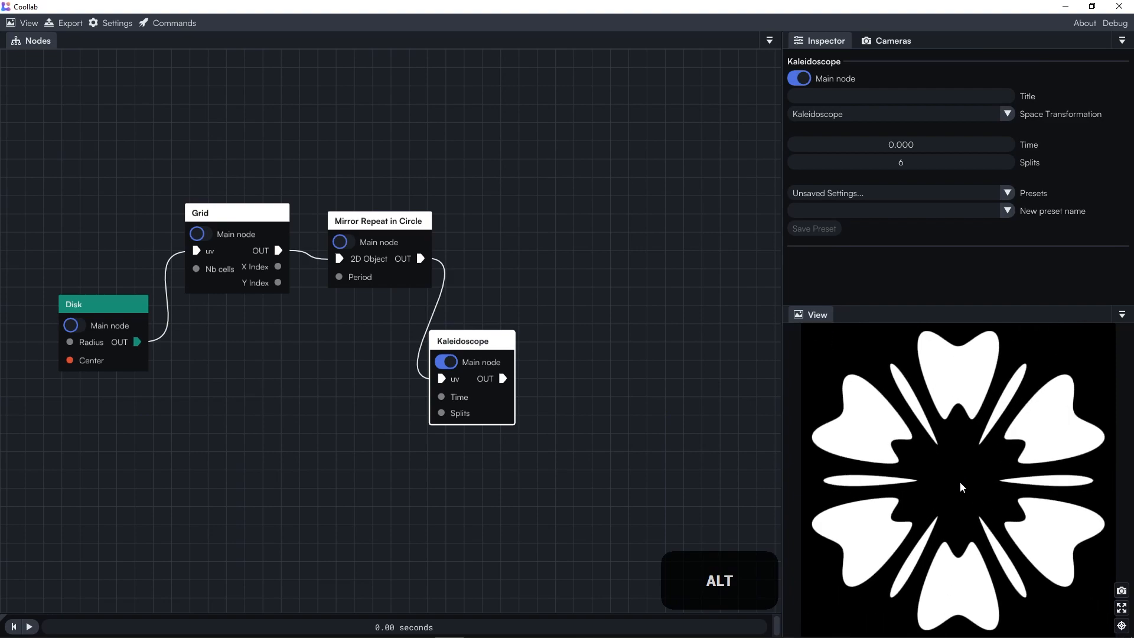
key("alt")
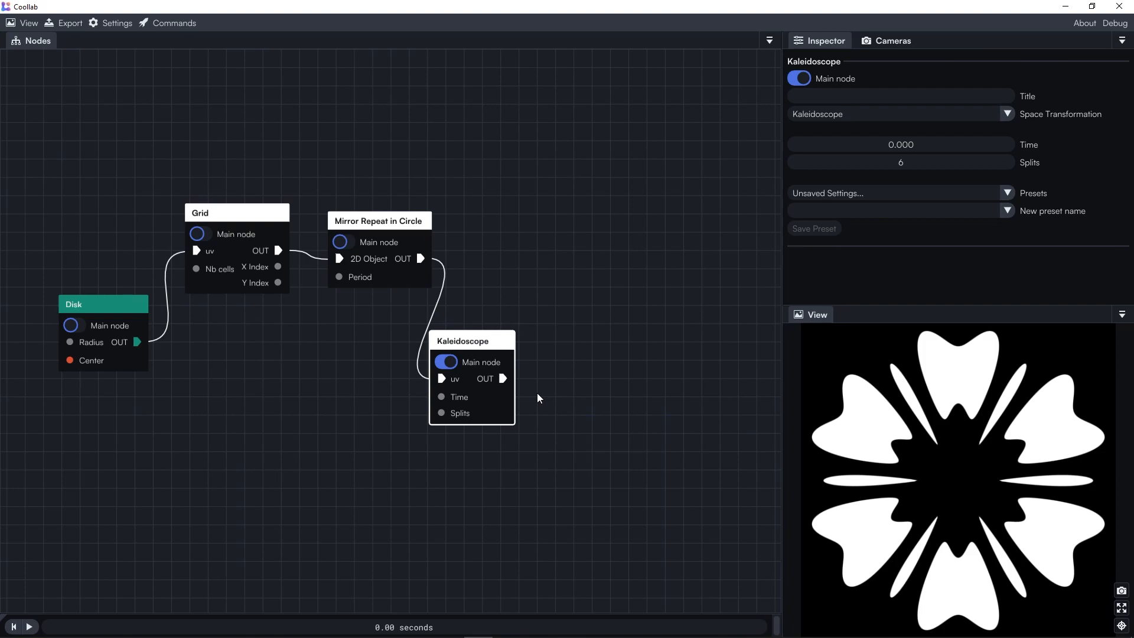
Step: Add a Glow shape renderer fed by the Kaleidoscope's output and place it above and right of the Kaleidoscope
left_click_drag(496, 382, 543, 248)
type("glow")
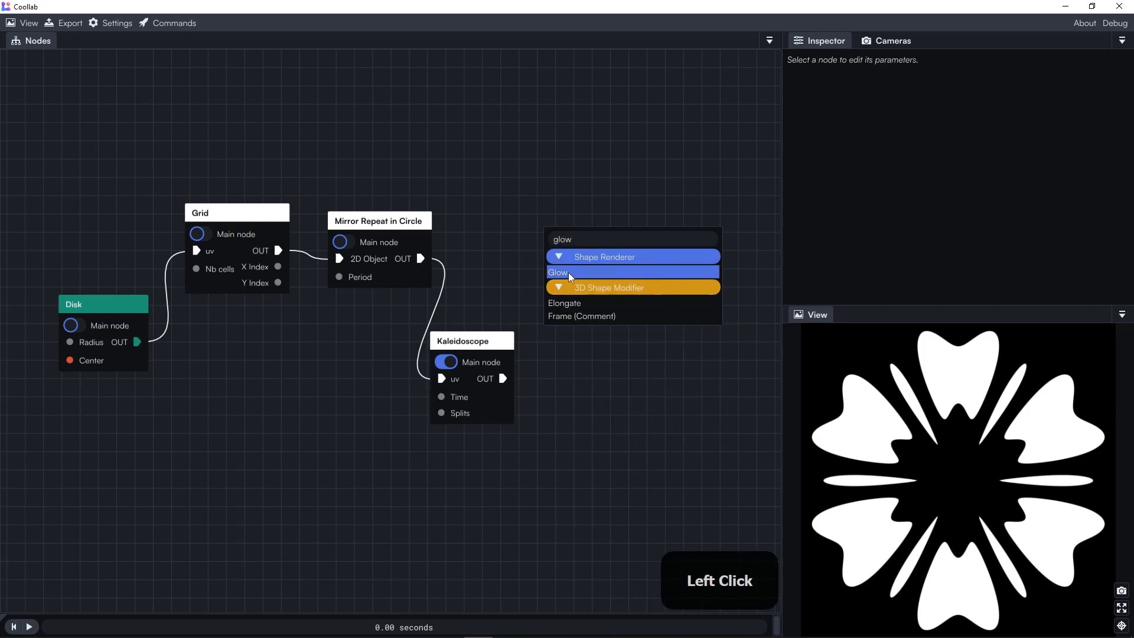
left_click(570, 277)
left_click_drag(570, 277, 577, 297)
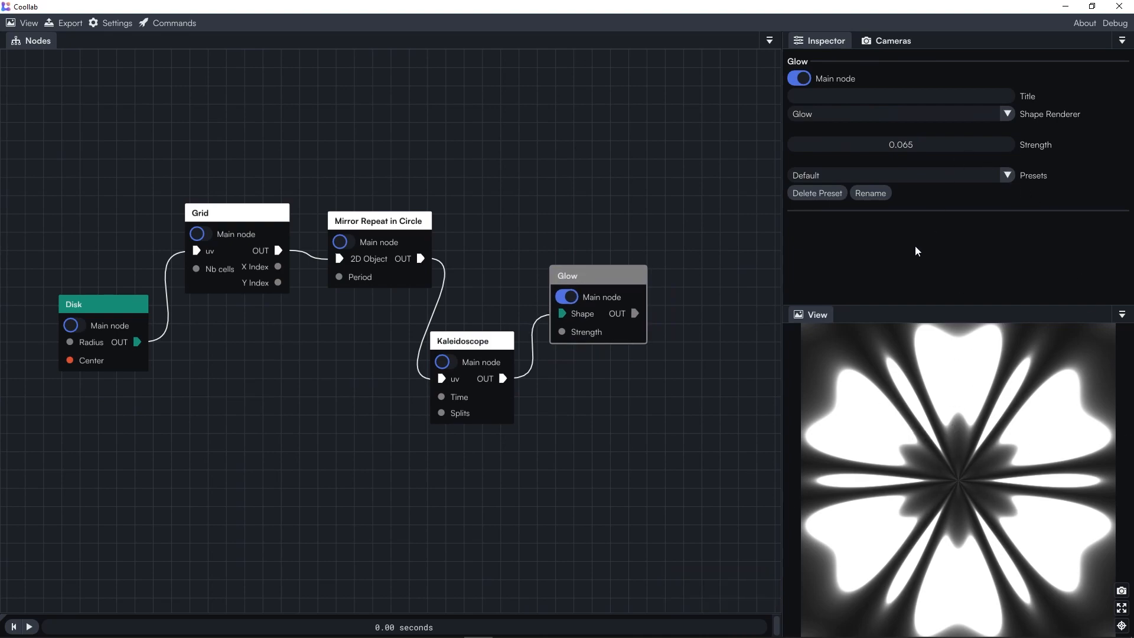
Step: Set the Glow node's Strength to 0.008
left_click(903, 146)
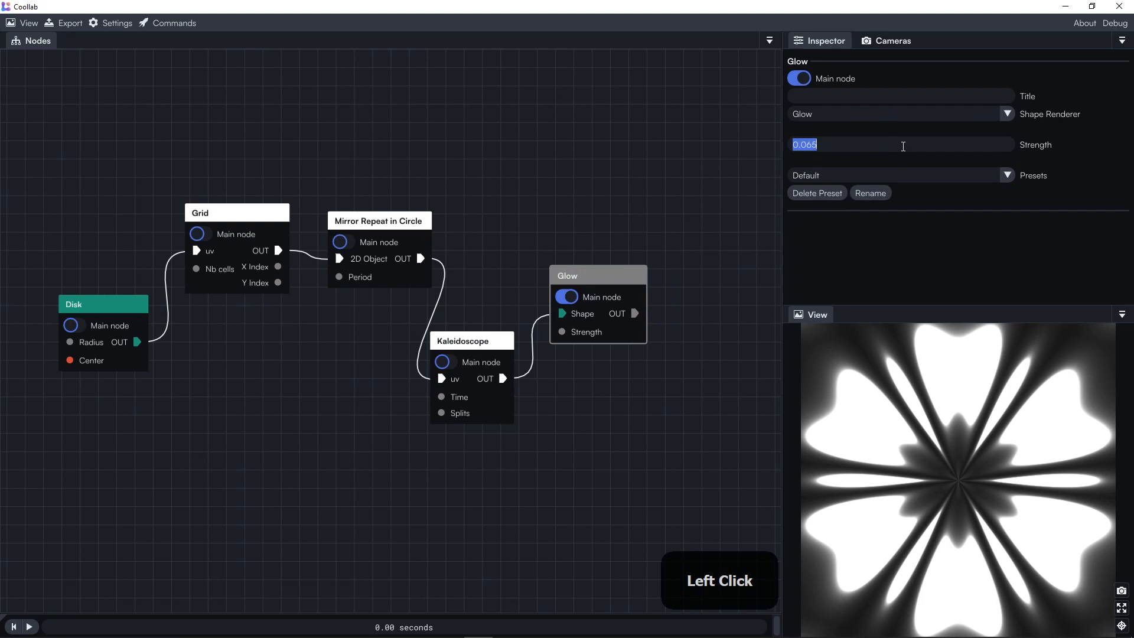
type("0.00")
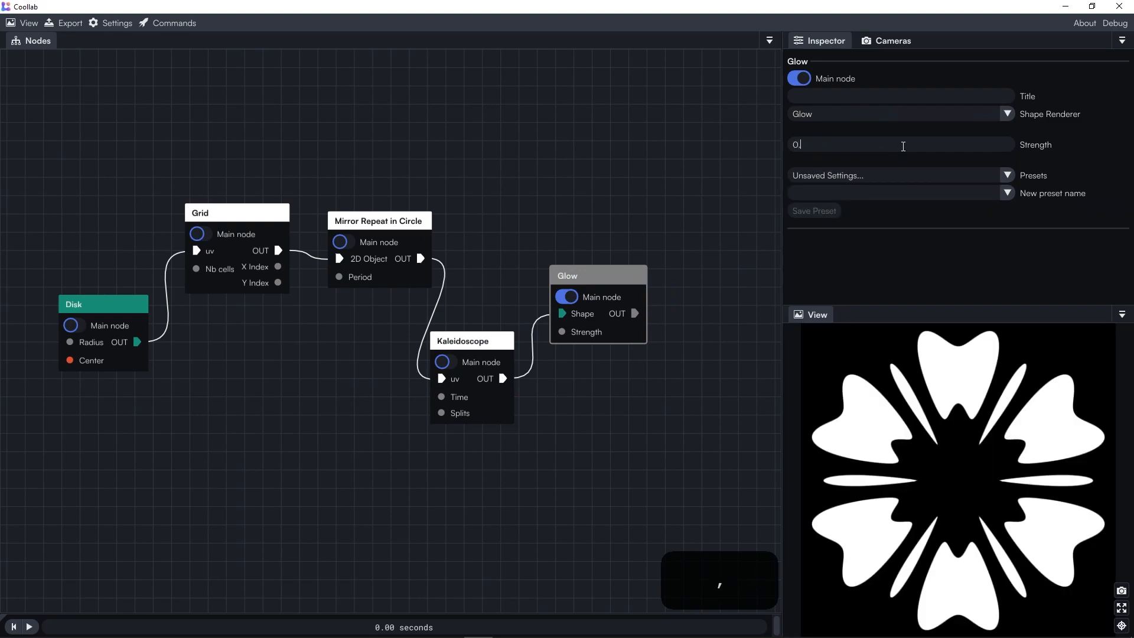
type("8")
key("Return")
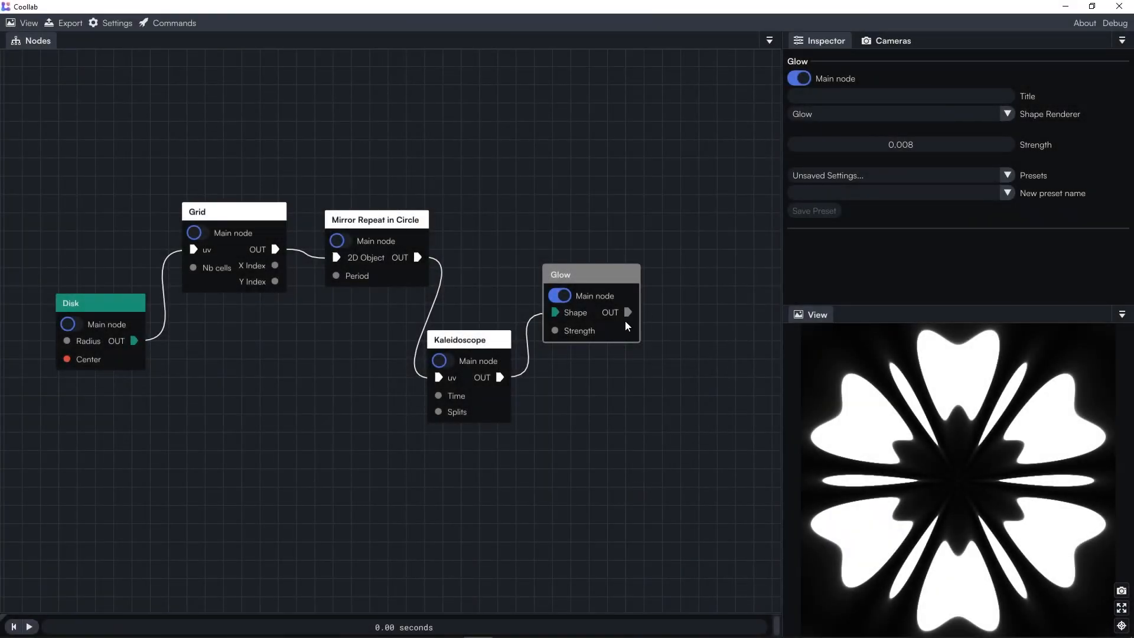
Step: Add a Color Ramp node fed by the Glow's output and place it below and right of the Glow
left_click_drag(628, 312, 678, 440)
type("color")
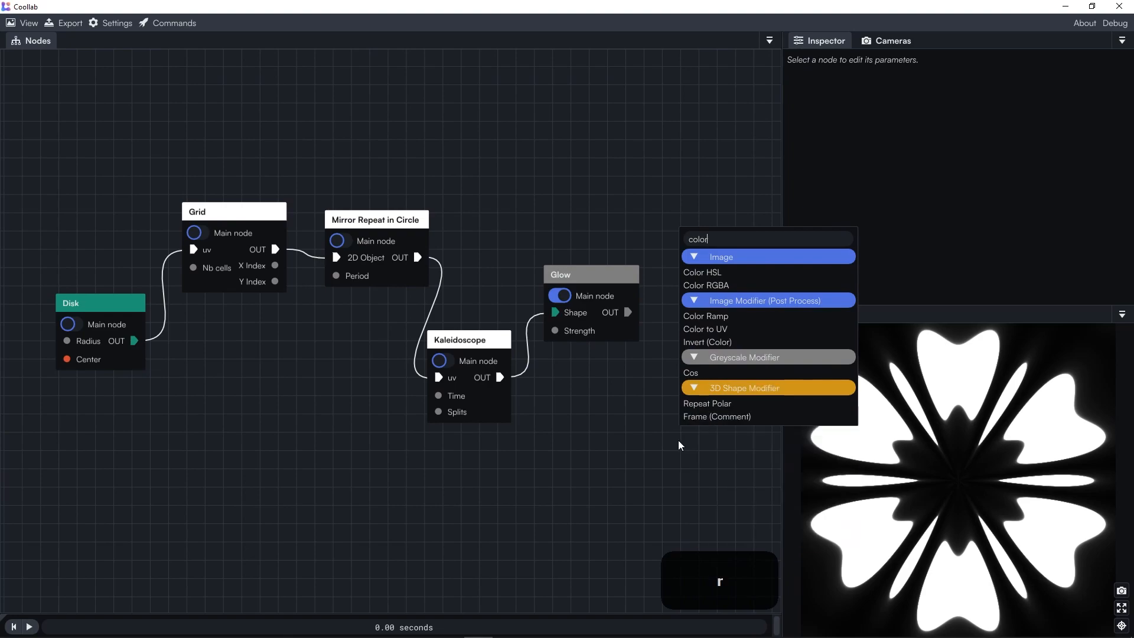
left_click(728, 316)
left_click_drag(678, 444, 659, 444)
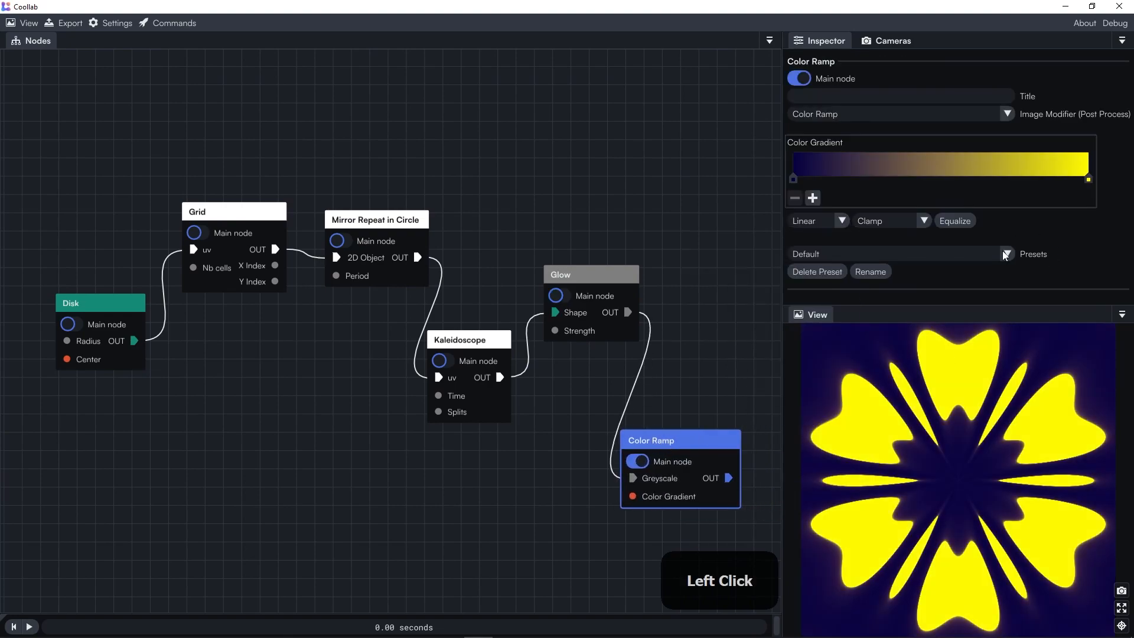
Step: Recolour the end mark of the Color Ramp's gradient to a muted brownish orange
left_click(1088, 179)
left_click(831, 198)
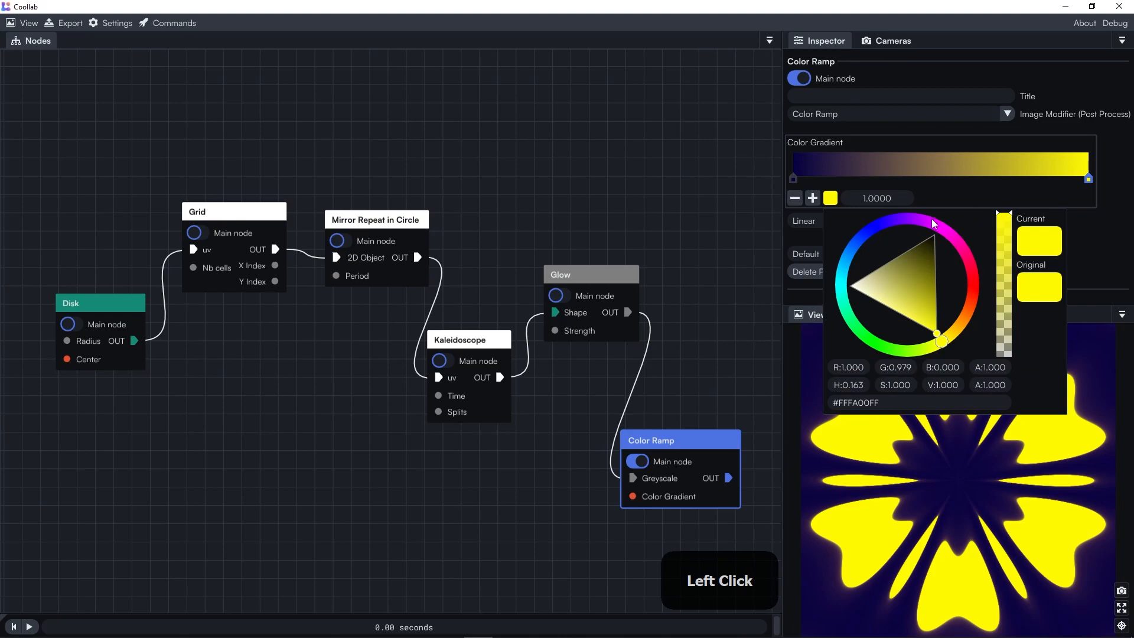
left_click(1096, 207)
left_click(1090, 182)
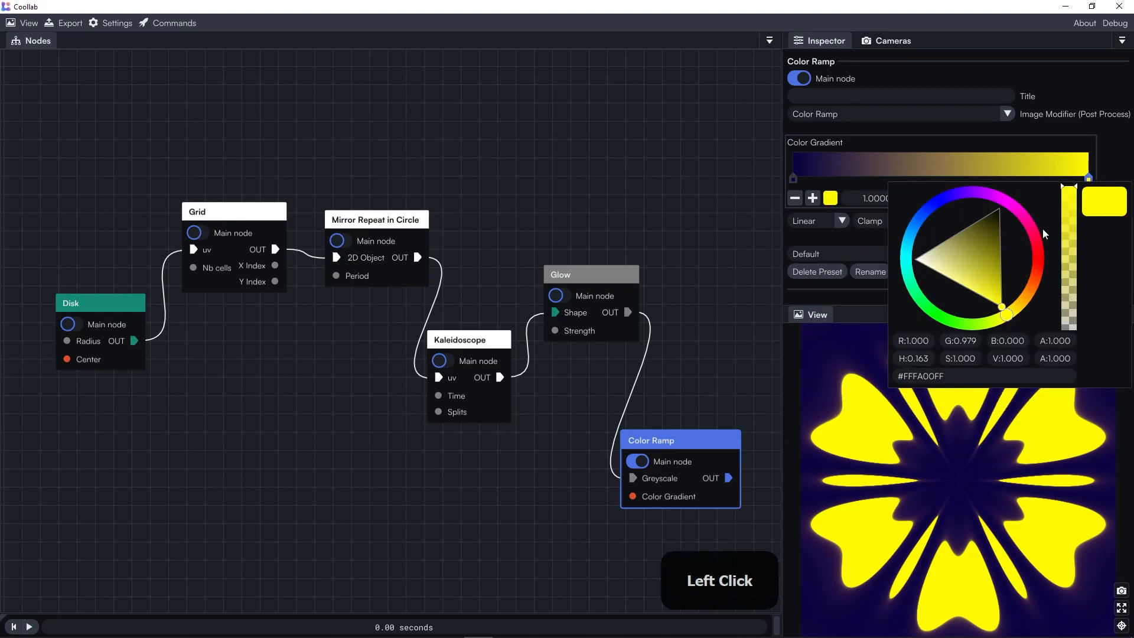
mouse_move(1072, 195)
left_mouse_down()
mouse_move(1063, 290)
mouse_move(1069, 186)
left_mouse_up()
left_click_drag(1006, 315, 1027, 291)
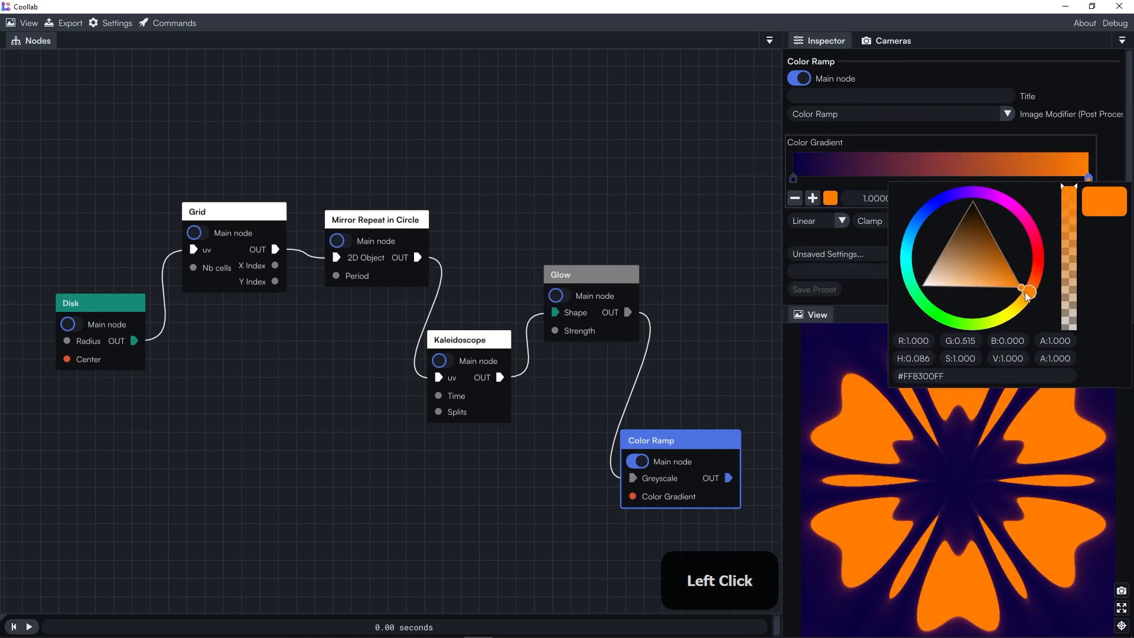
left_click(994, 254)
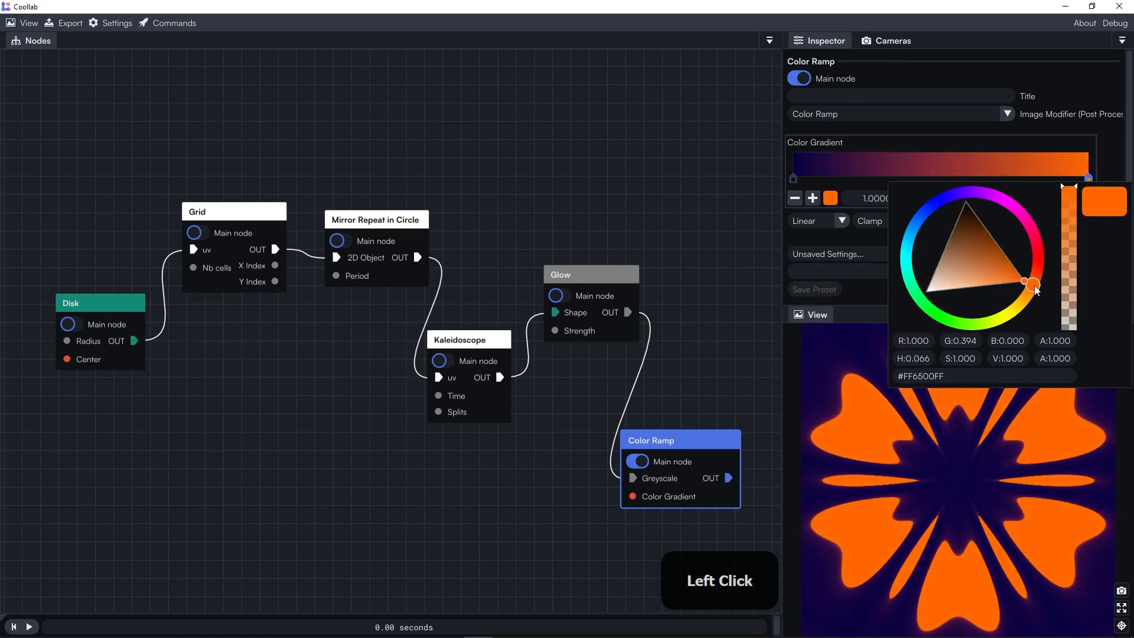
left_click(991, 255)
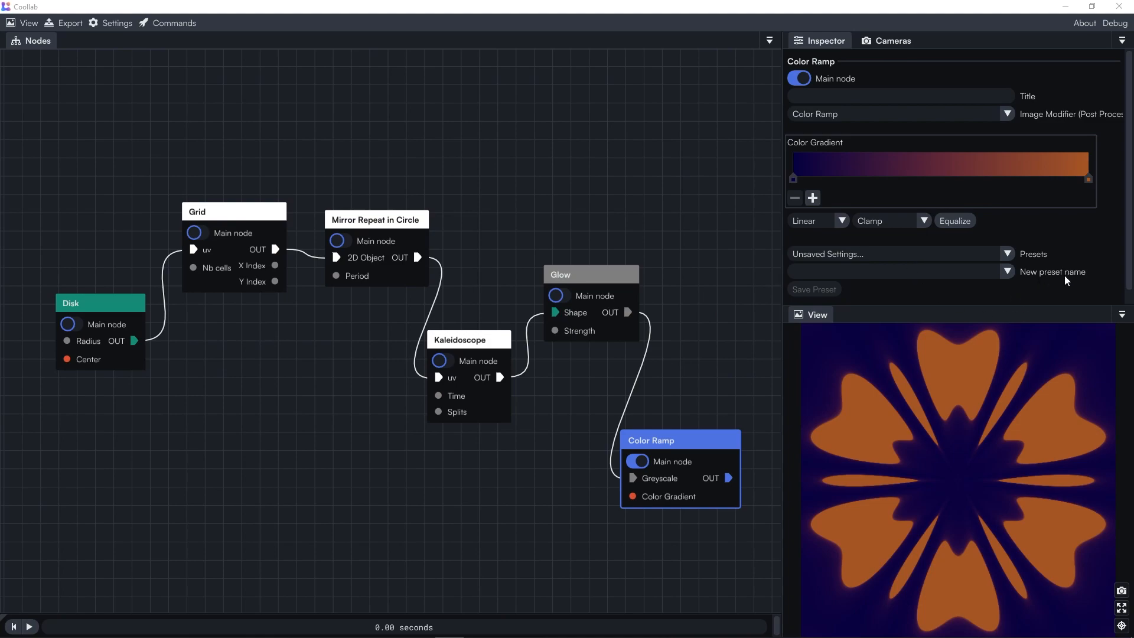
Step: Save the current Color Ramp settings as a new preset named b&o
left_click(906, 273)
type("b&o")
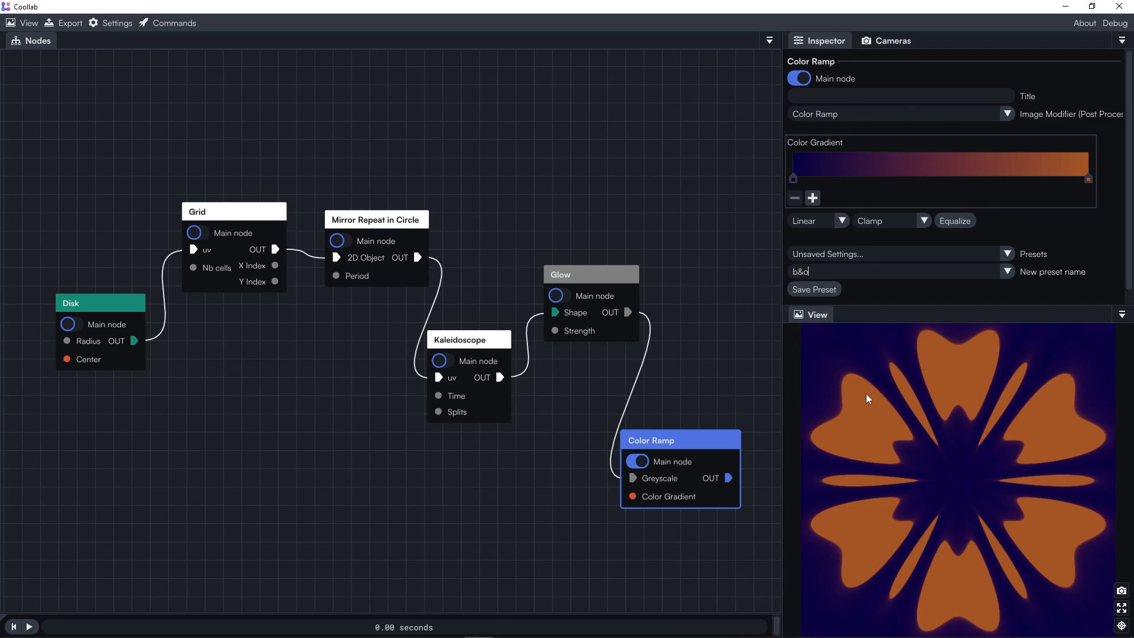
left_click(801, 290)
Step: Switch the Color Ramp to the Default preset and back to the b&o preset
left_click(1010, 251)
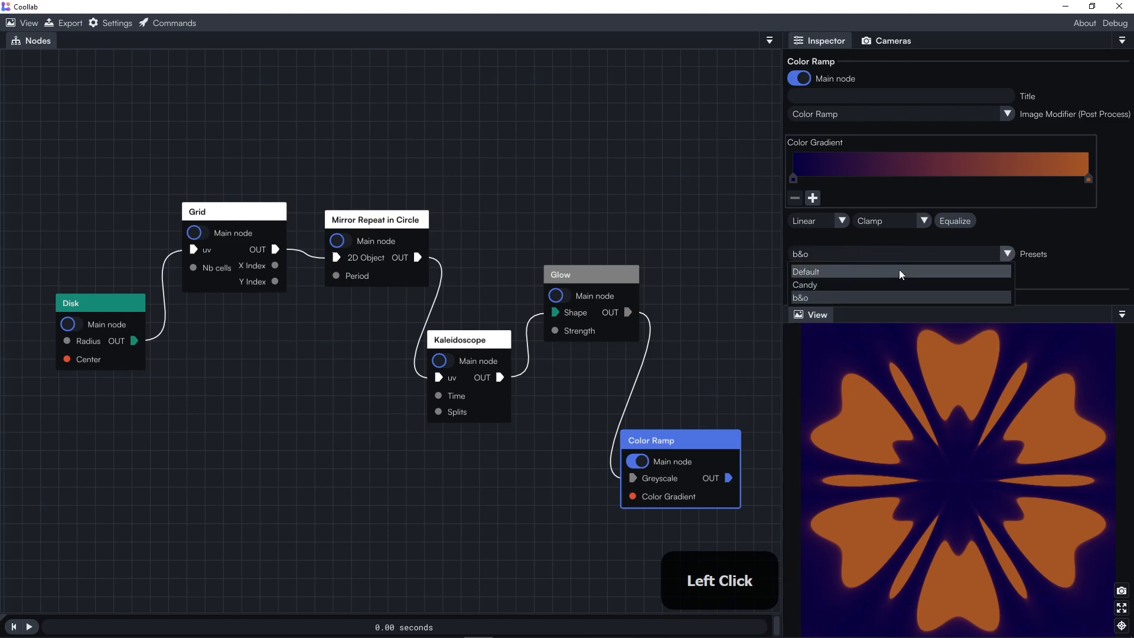
left_click(827, 272)
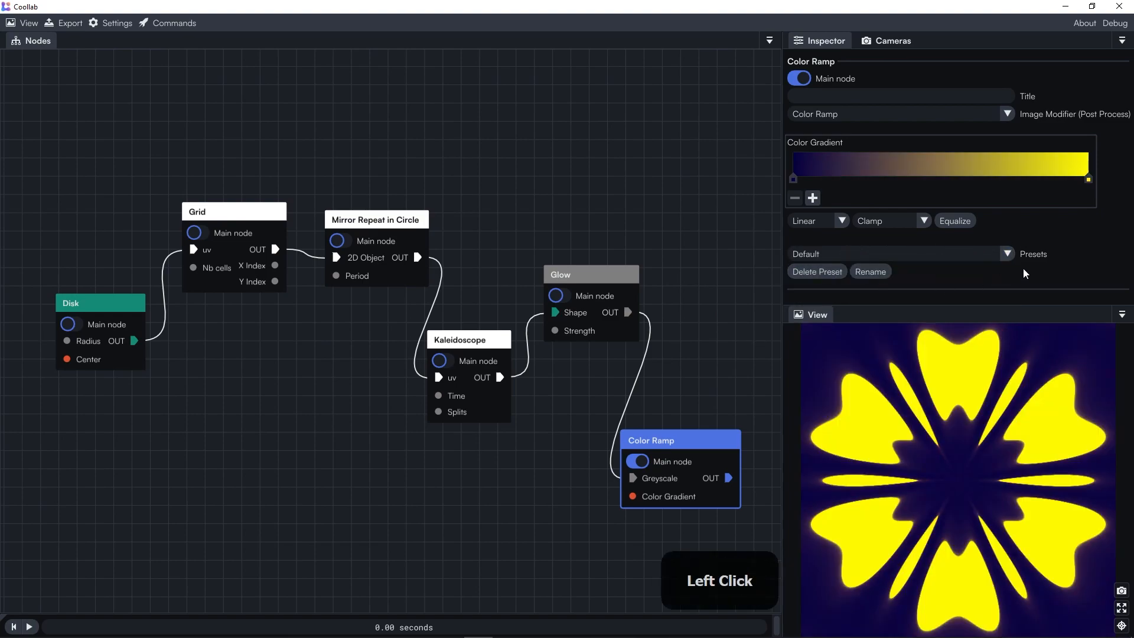
left_click(1011, 253)
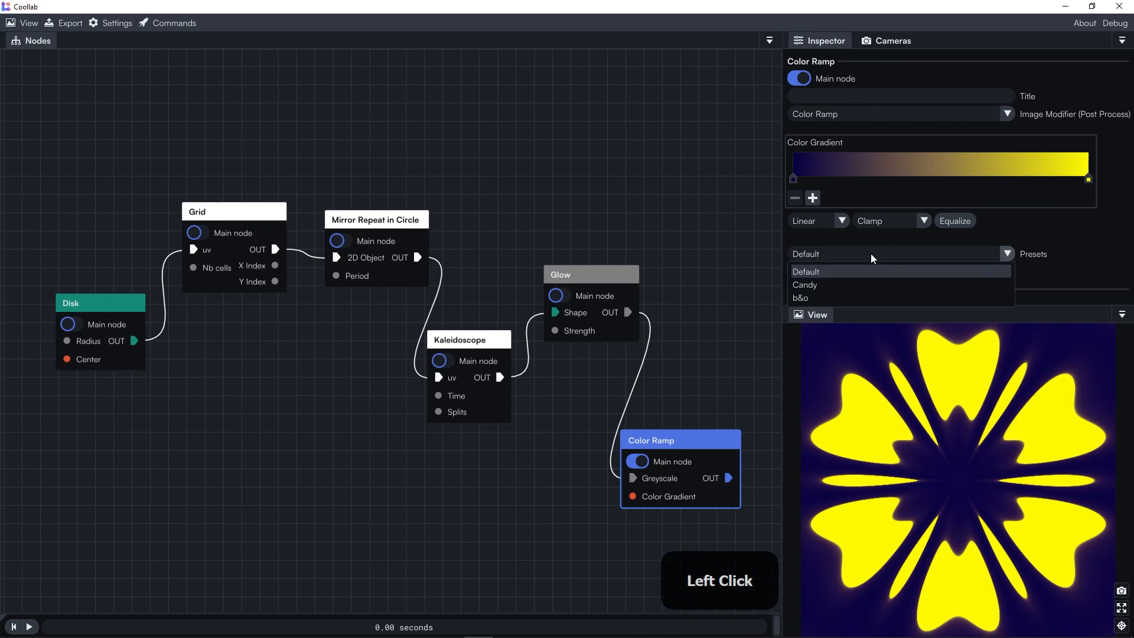
left_click(813, 297)
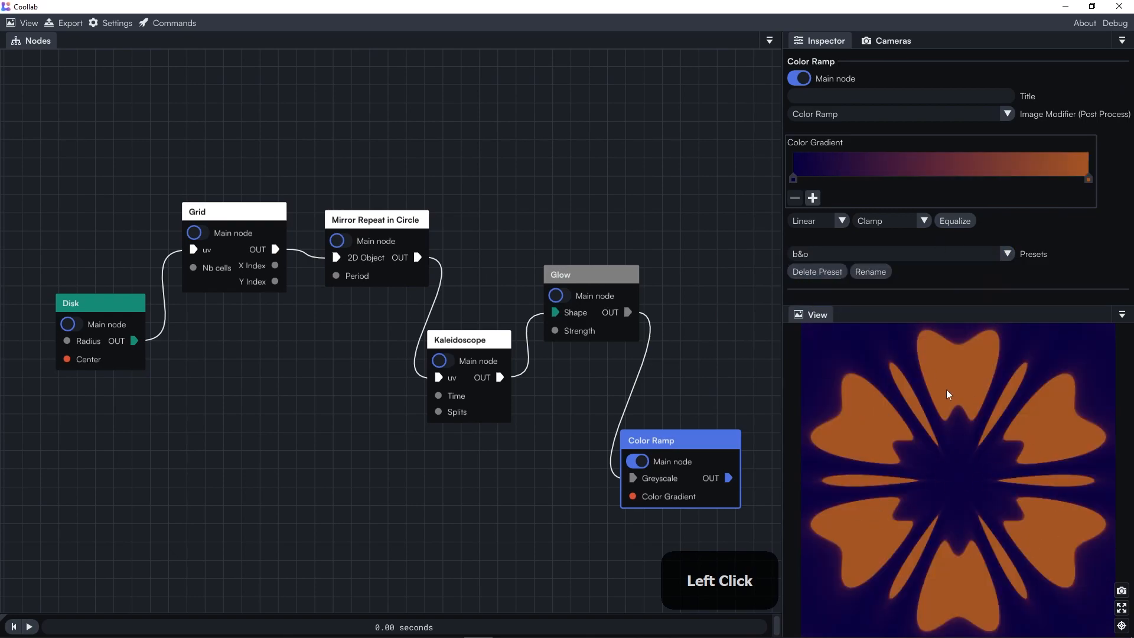
Step: Apply the Candy preset to the Color Ramp node
left_click(1006, 259)
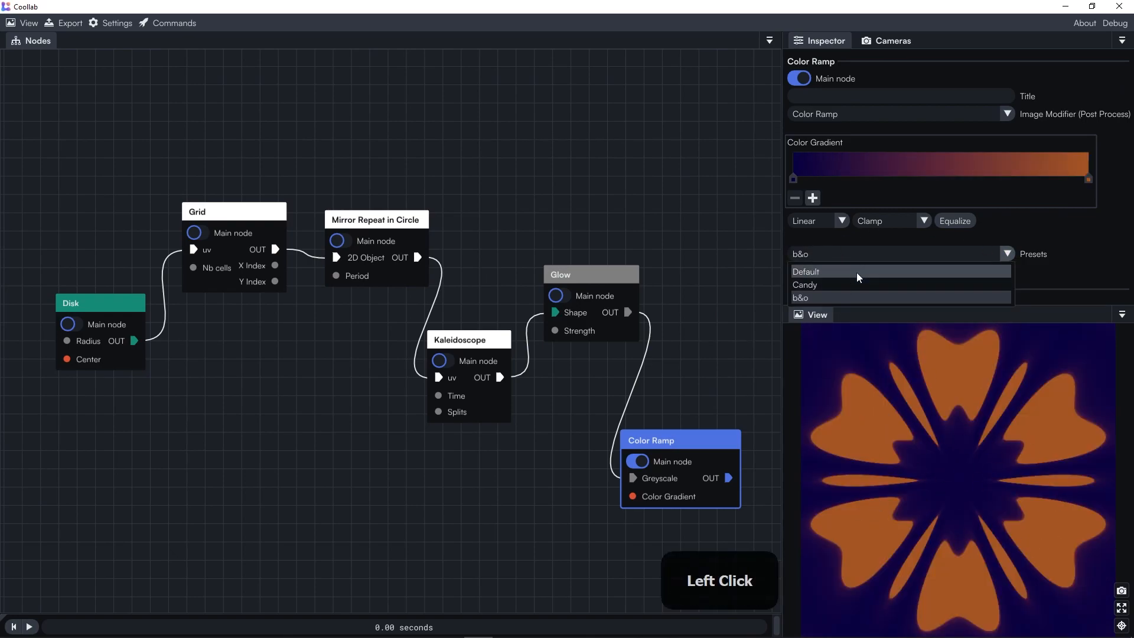
left_click(817, 285)
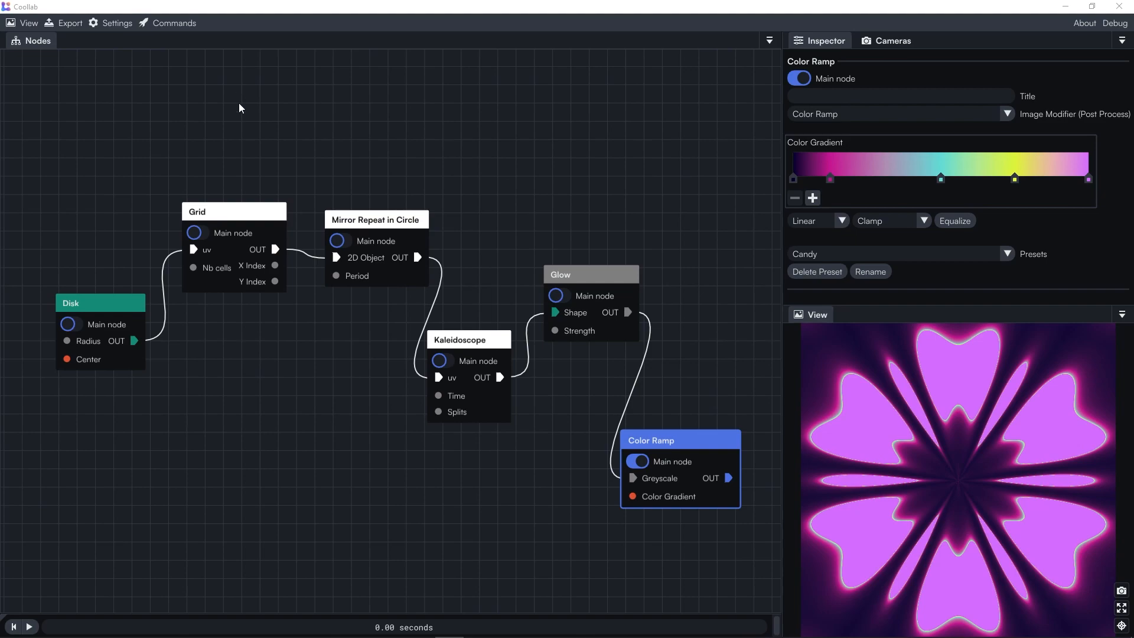
Step: Export the flower image as a PNG with the file name Flower.png
left_click(70, 22)
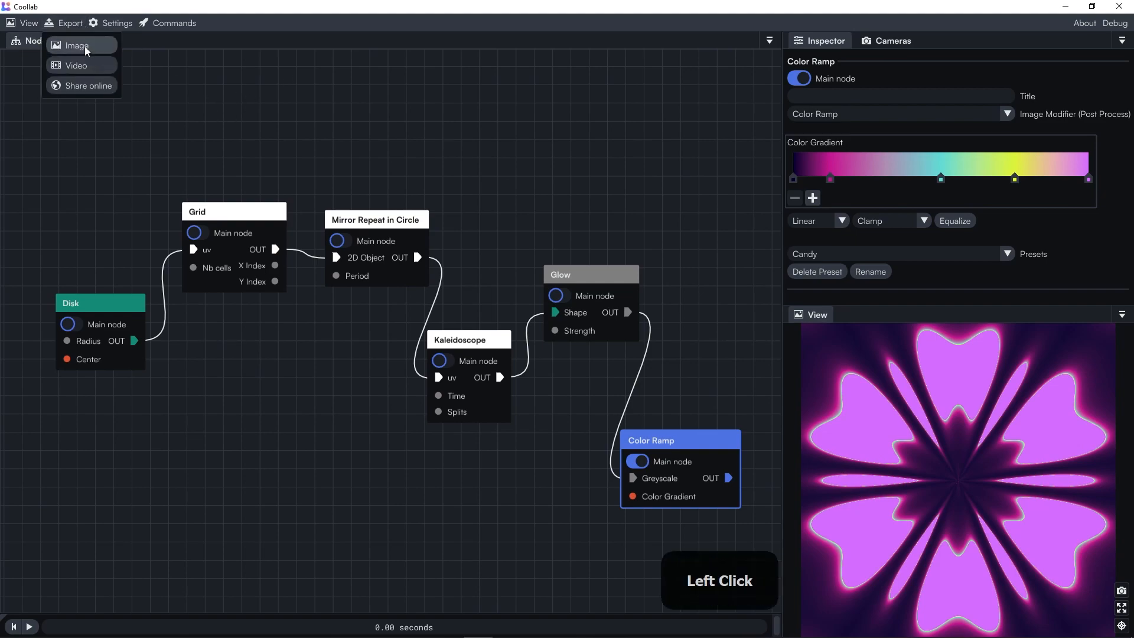
left_click(83, 43)
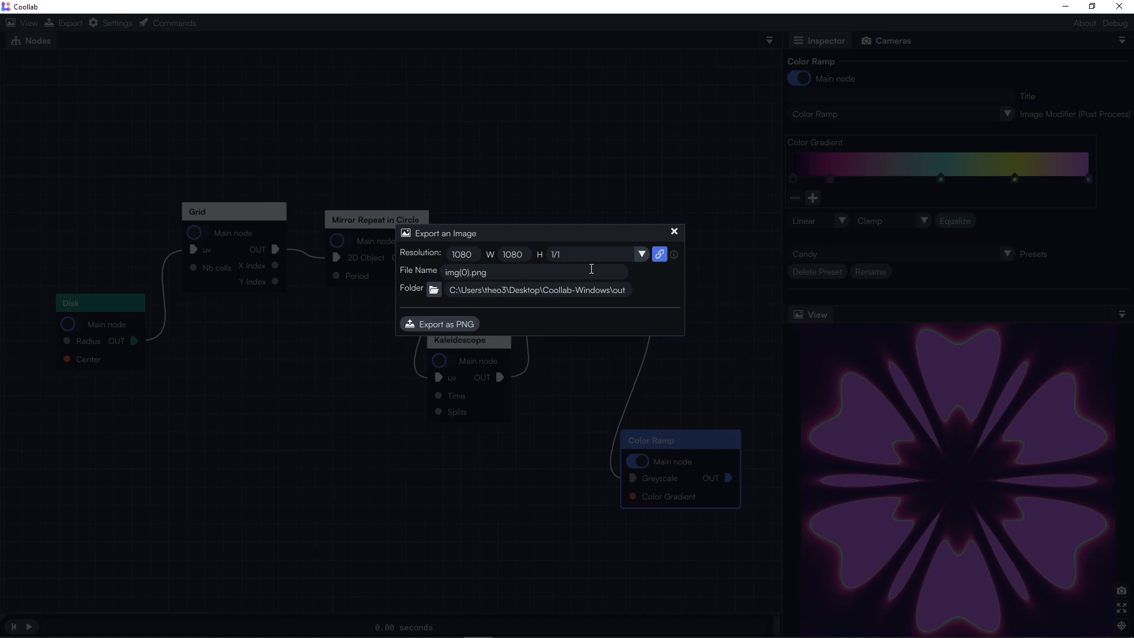
left_click(642, 254)
left_click(644, 258)
left_click_drag(470, 272, 434, 281)
type("Flower")
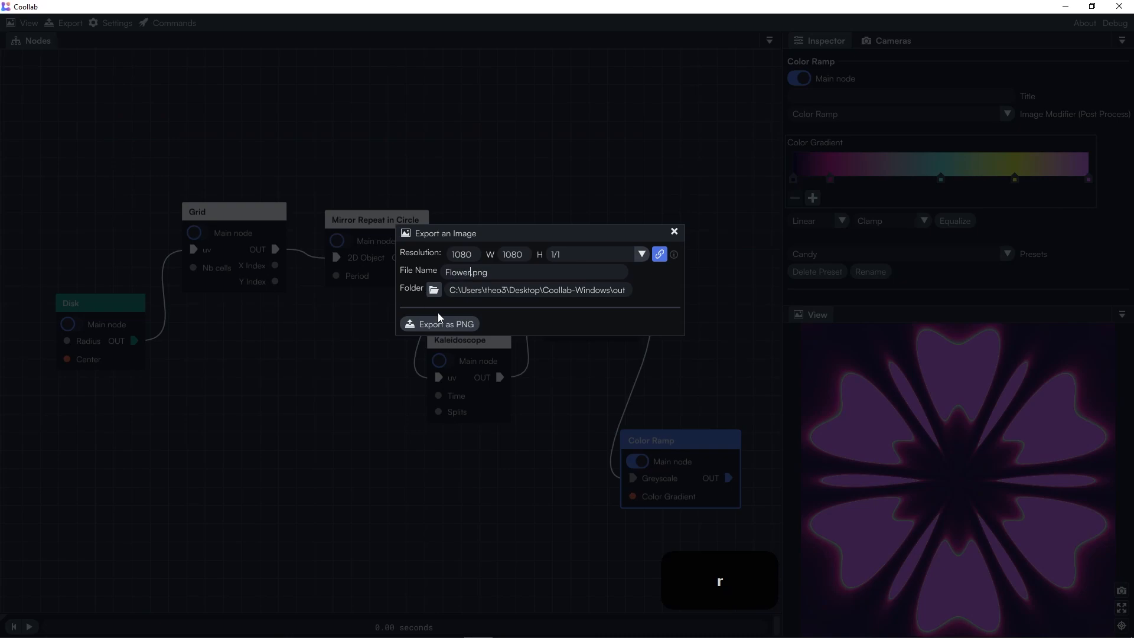
left_click(441, 325)
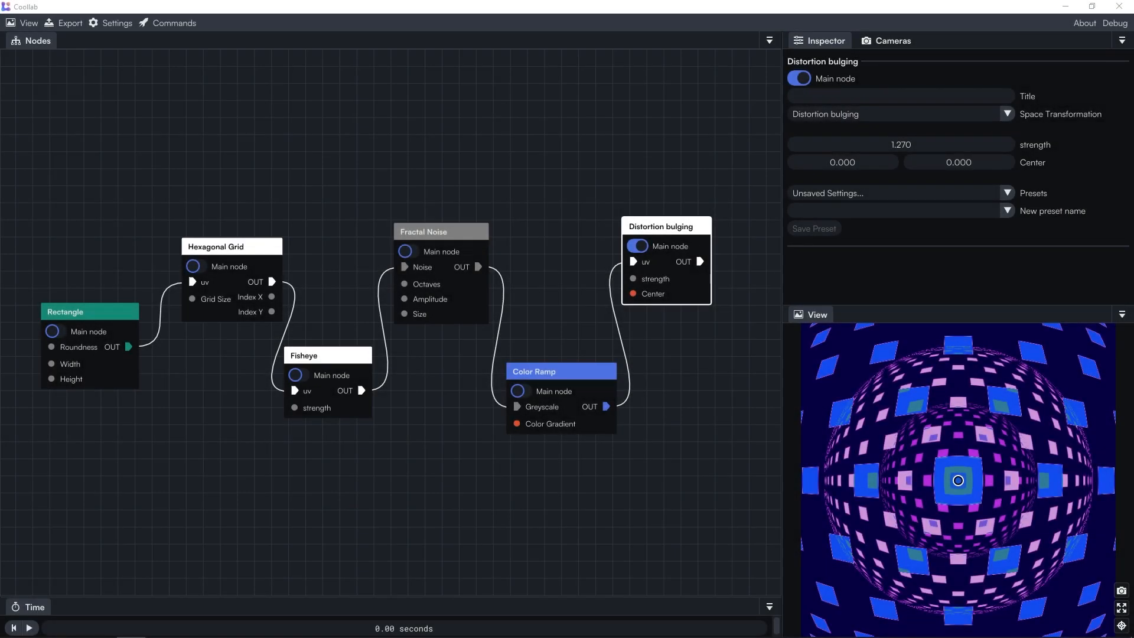